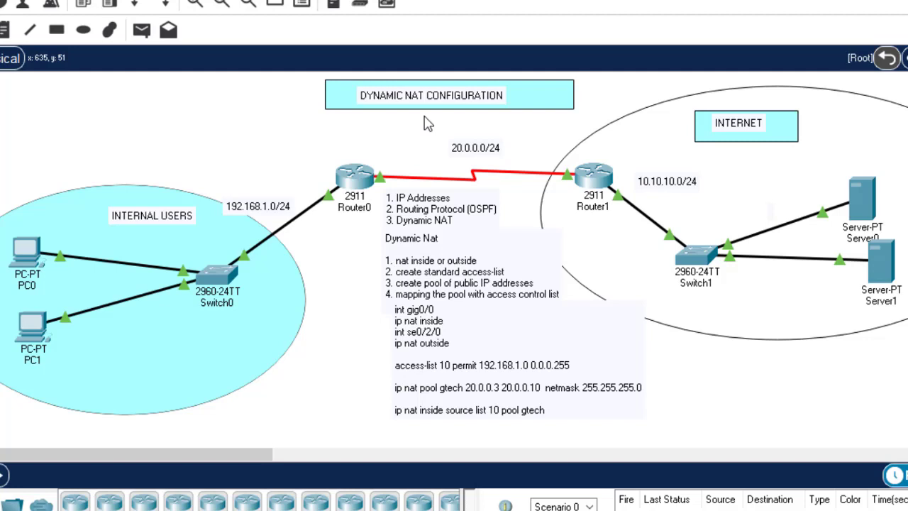
Change the diagram's title note from dynamic NAT to "PAT CONFIGURATION".
{"action": "double_click", "coordinate": [424, 107]}
{"action": "left_click_drag", "start_coordinate": [410, 94], "coordinate": [353, 93]}
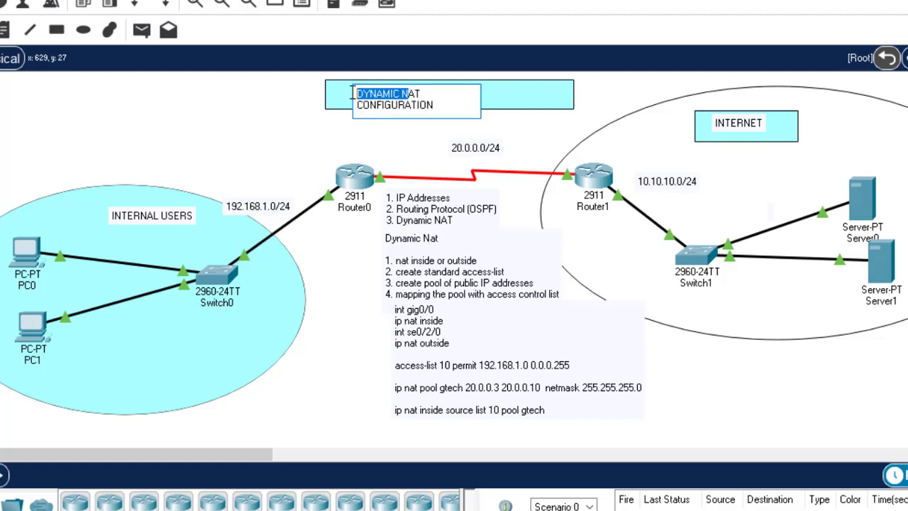
{"action": "type", "text": "P"}
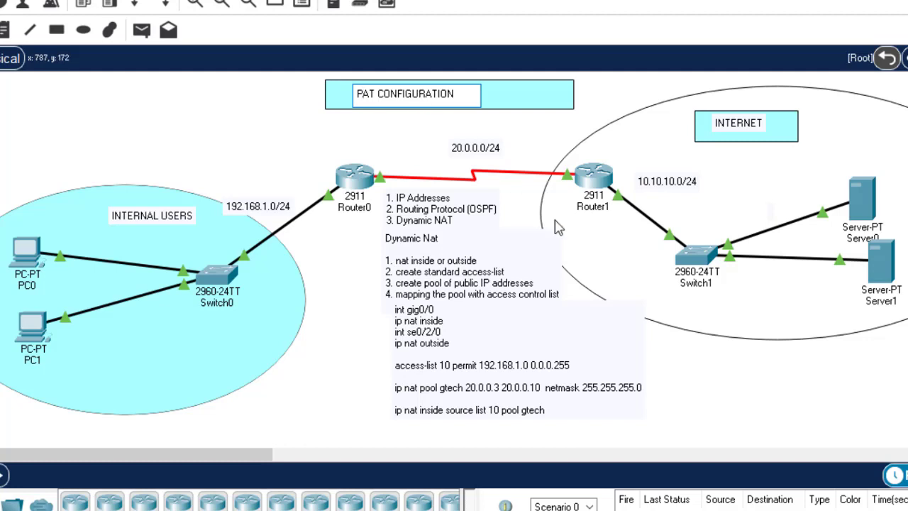
{"action": "left_click", "coordinate": [758, 390]}
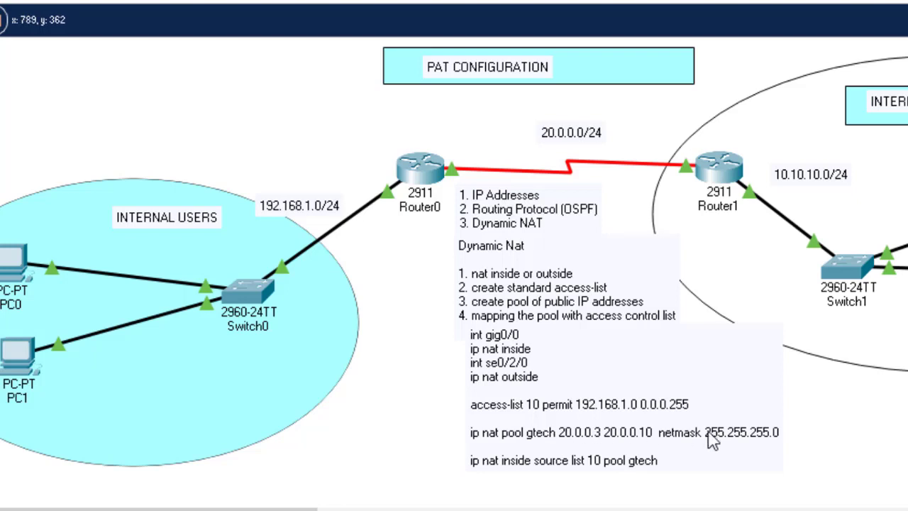
Copy the command "access-list 10 permit 192.168.1.0 0.0.0.255" from the command note below the NAT checklist.
{"action": "double_click", "coordinate": [551, 440]}
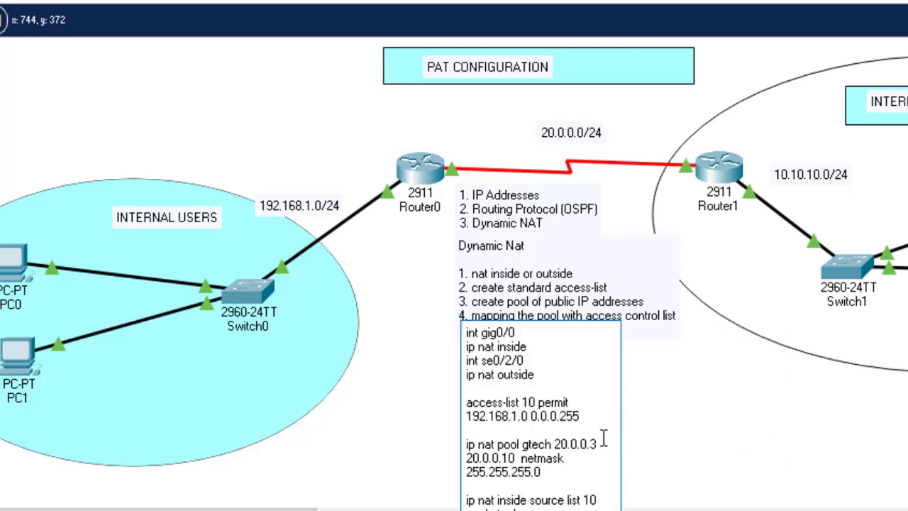
{"action": "left_click", "coordinate": [816, 440]}
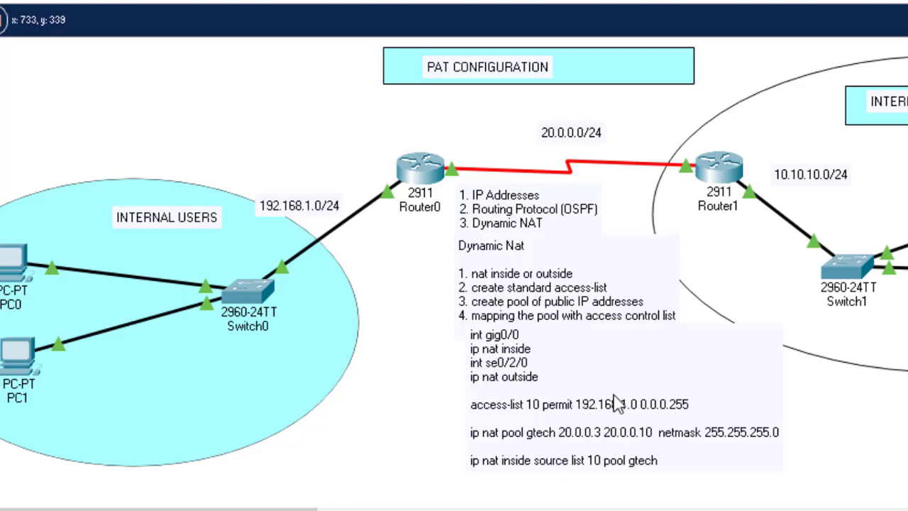
{"action": "left_click", "coordinate": [631, 416]}
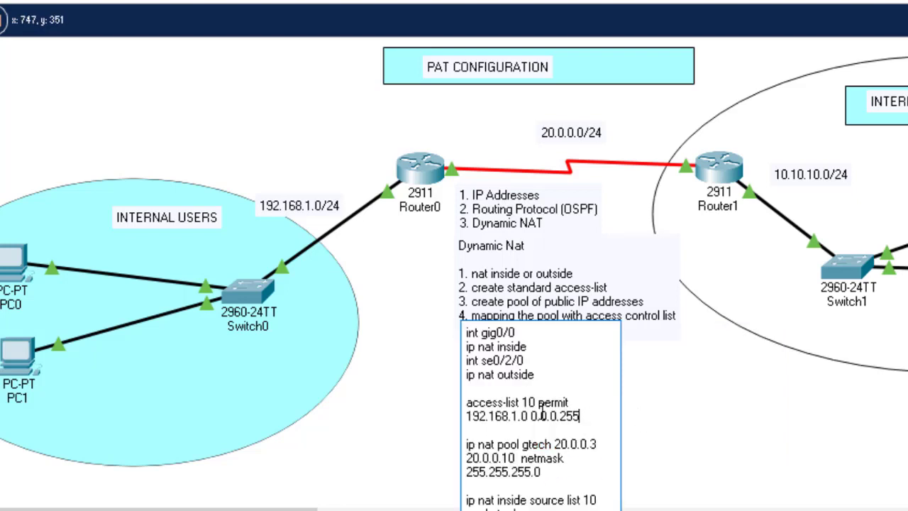
{"action": "left_click_drag", "start_coordinate": [581, 417], "coordinate": [459, 407]}
{"action": "key", "text": "ctrl+c"}
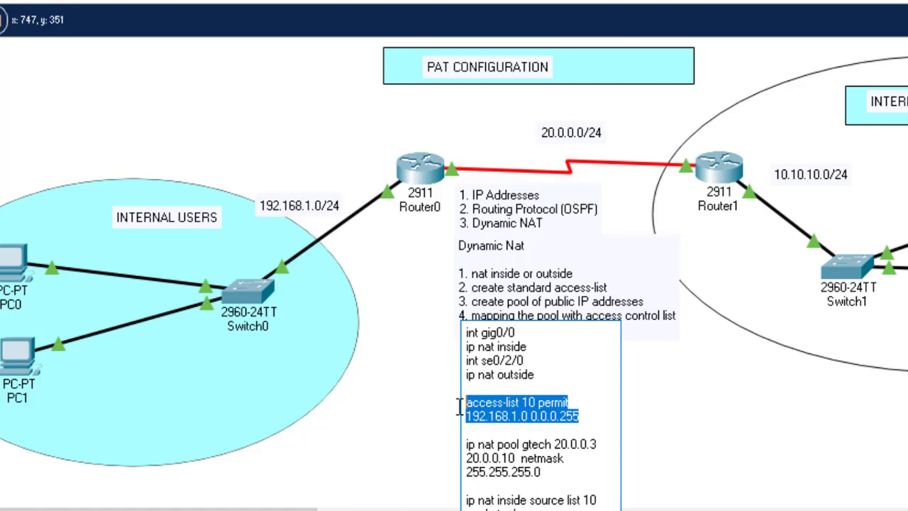
Remove the access list on Router0 by running "no access-list 10 permit 192.168.1.0 0.0.0.255" in configuration mode.
{"action": "left_click", "coordinate": [434, 177]}
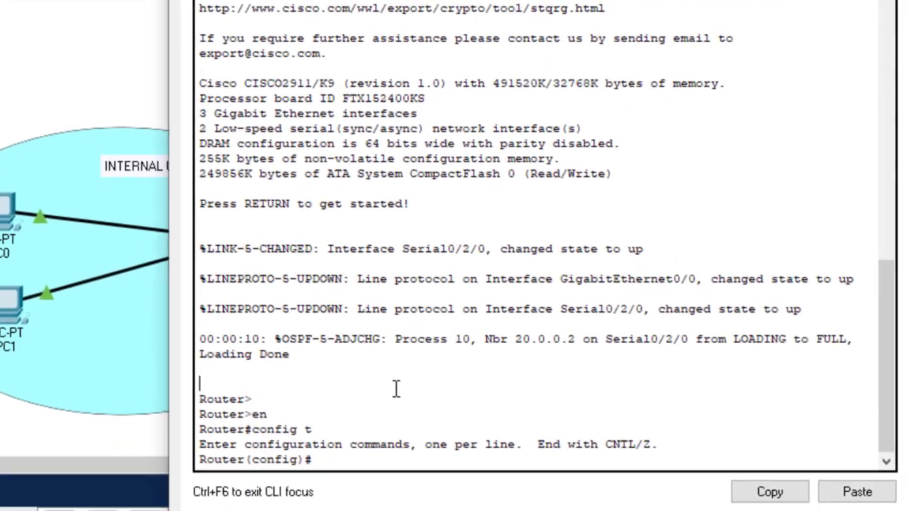
{"action": "key", "text": "Return"}
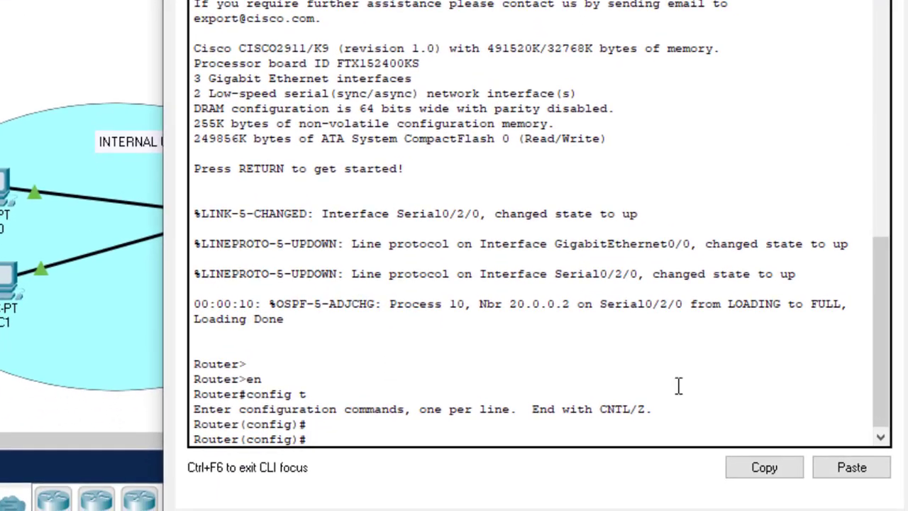
{"action": "left_click", "coordinate": [869, 491]}
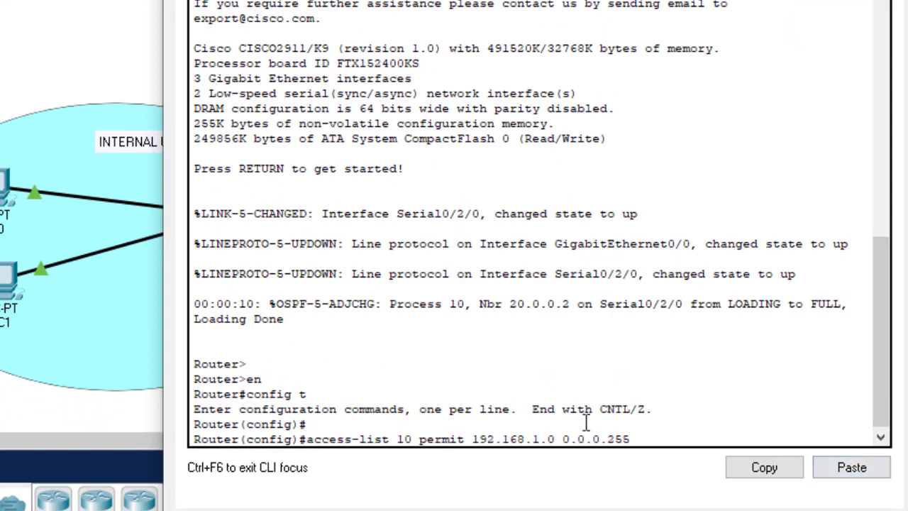
{"action": "key", "text": "Left"}
{"action": "key", "text": "Left"}
{"action": "key", "text": "Left"}
{"action": "key", "text": "Left"}
{"action": "key", "text": "Left"}
{"action": "key", "text": "Left"}
{"action": "key", "text": "Left"}
{"action": "key", "text": "Left"}
{"action": "key", "text": "Left"}
{"action": "key", "text": "Left"}
{"action": "key", "text": "Left"}
{"action": "key", "text": "Left"}
{"action": "key", "text": "Left"}
{"action": "key", "text": "Left"}
{"action": "key", "text": "Left"}
{"action": "key", "text": "Left"}
{"action": "key", "text": "Left"}
{"action": "key", "text": "Left"}
{"action": "key", "text": "Left"}
{"action": "key", "text": "Left"}
{"action": "key", "text": "Left"}
{"action": "key", "text": "Left"}
{"action": "key", "text": "Left"}
{"action": "key", "text": "Left"}
{"action": "type", "text": "no"}
{"action": "key", "text": "Return"}
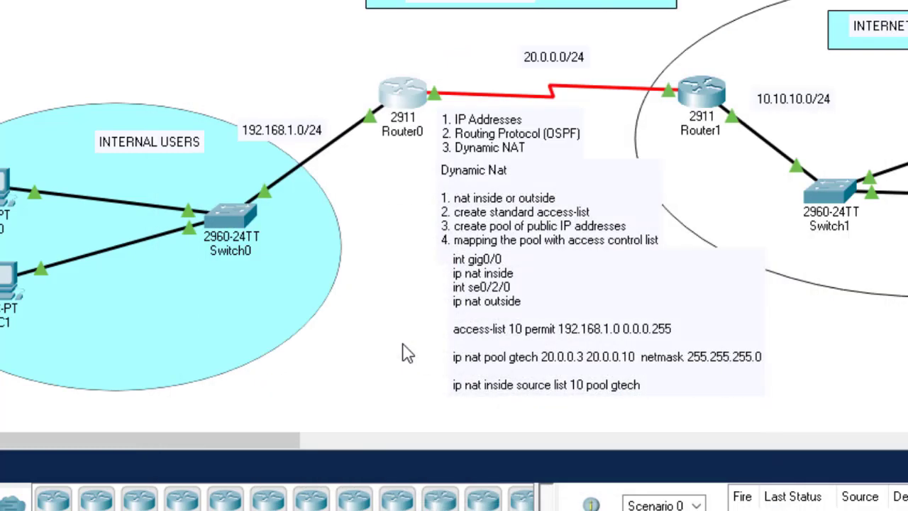
Try to remove the NAT pool on Router0 with "no ip nat pool gtech 20.0.0.3 20.0.0.10 netmask 255.255.255.0", copying the command from the note.
{"action": "left_click_drag", "start_coordinate": [546, 396], "coordinate": [436, 373]}
{"action": "key", "text": "ctrl+c"}
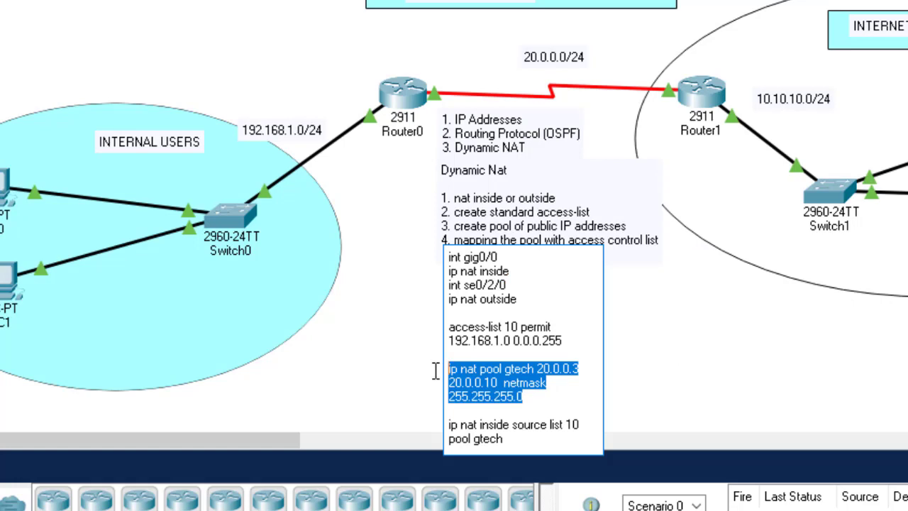
{"action": "left_click", "coordinate": [402, 96]}
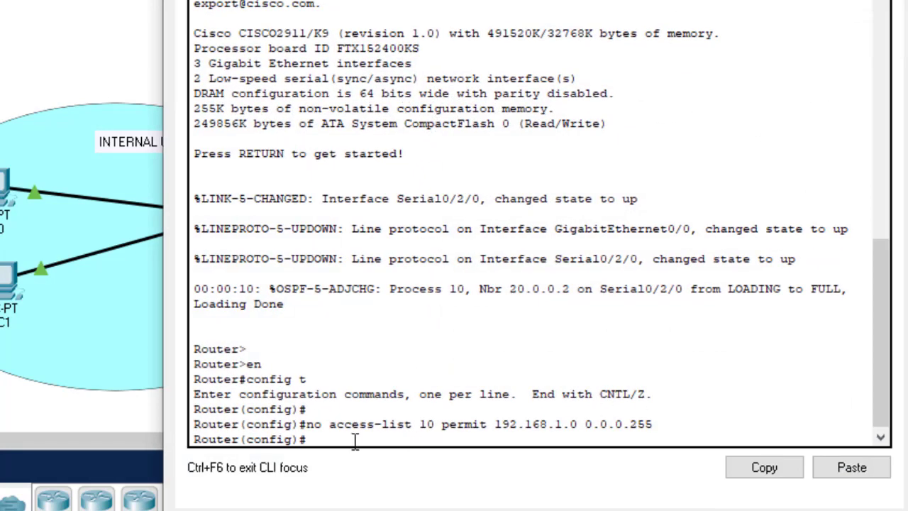
{"action": "left_click", "coordinate": [855, 469]}
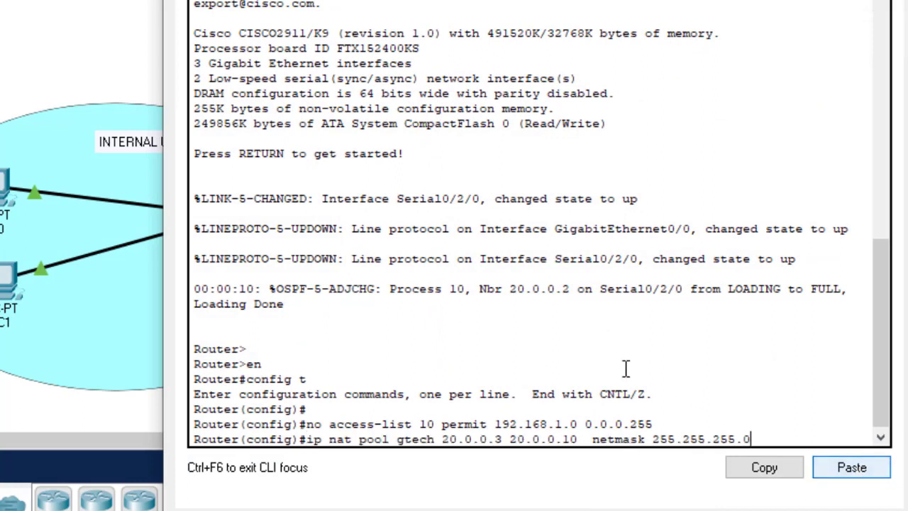
{"action": "key", "text": "Left"}
{"action": "key", "text": "Left"}
{"action": "key", "text": "Left"}
{"action": "key", "text": "Left"}
{"action": "key", "text": "Left"}
{"action": "key", "text": "Left"}
{"action": "key", "text": "Left"}
{"action": "key", "text": "Left"}
{"action": "key", "text": "Left"}
{"action": "key", "text": "Left"}
{"action": "key", "text": "Left"}
{"action": "key", "text": "Left"}
{"action": "key", "text": "Left"}
{"action": "key", "text": "Left"}
{"action": "key", "text": "Left"}
{"action": "key", "text": "Left"}
{"action": "key", "text": "Left"}
{"action": "key", "text": "Left"}
{"action": "key", "text": "Left"}
{"action": "key", "text": "Left"}
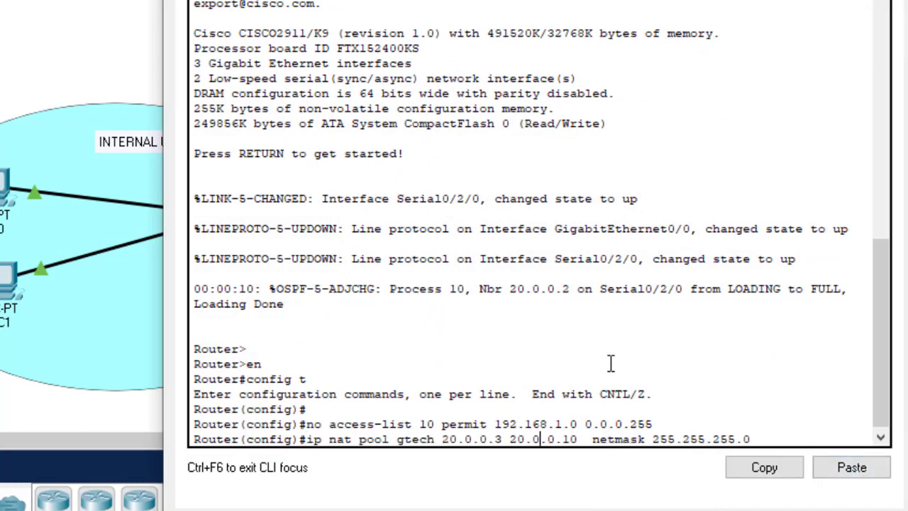
{"action": "key", "text": "Left"}
{"action": "key", "text": "Left"}
{"action": "key", "text": "Left"}
{"action": "key", "text": "Left"}
{"action": "key", "text": "Left"}
{"action": "key", "text": "Left"}
{"action": "key", "text": "Left"}
{"action": "type", "text": "no"}
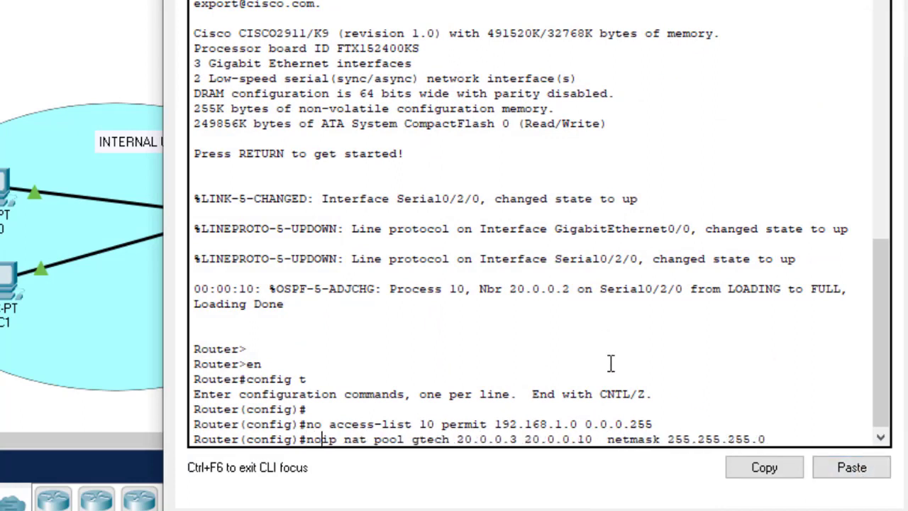
{"action": "key", "text": "Return"}
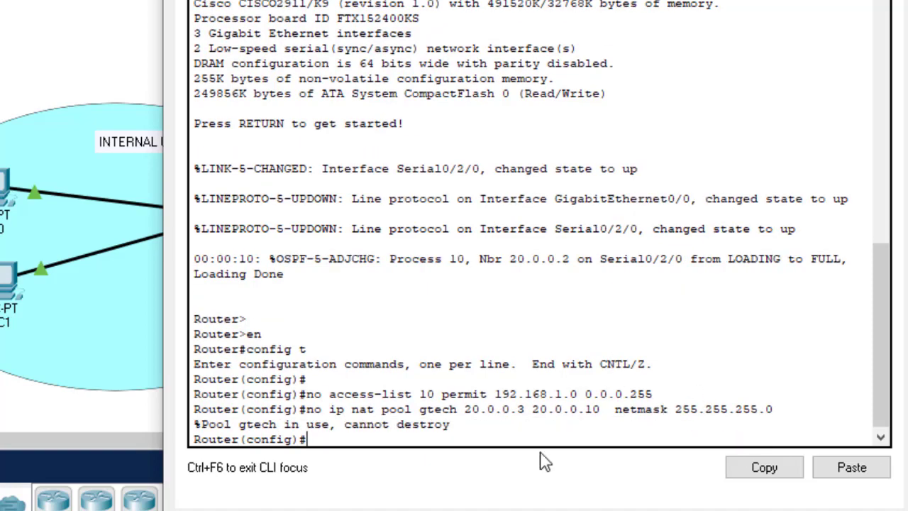
Copy the mapping command "ip nat inside source list 10 pool gtech" from the command note.
{"action": "key", "text": "alt+Tab"}
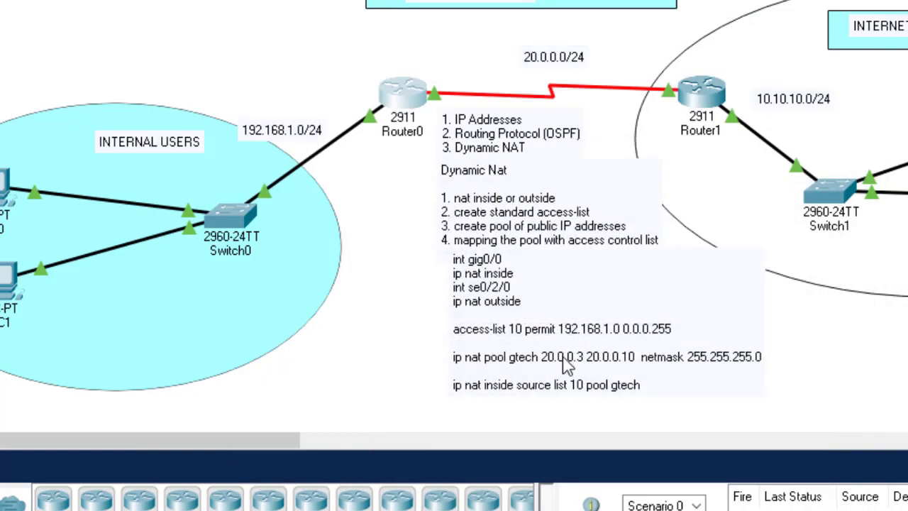
{"action": "left_click", "coordinate": [575, 393]}
{"action": "left_click", "coordinate": [570, 425]}
{"action": "left_click_drag", "start_coordinate": [504, 438], "coordinate": [442, 427]}
{"action": "key", "text": "ctrl+c"}
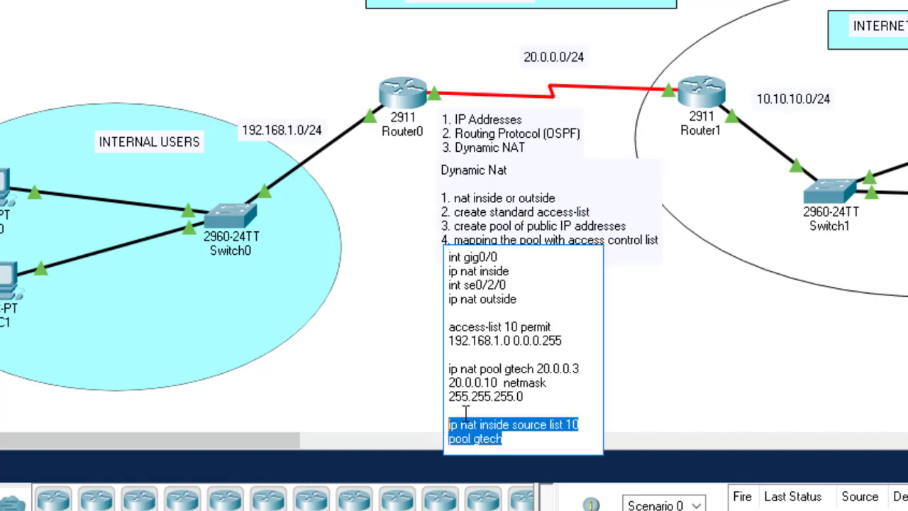
Run "no ip nat inside source list 10 pool gtech" on Router0 and save the configuration with "do wr".
{"action": "left_click", "coordinate": [405, 95]}
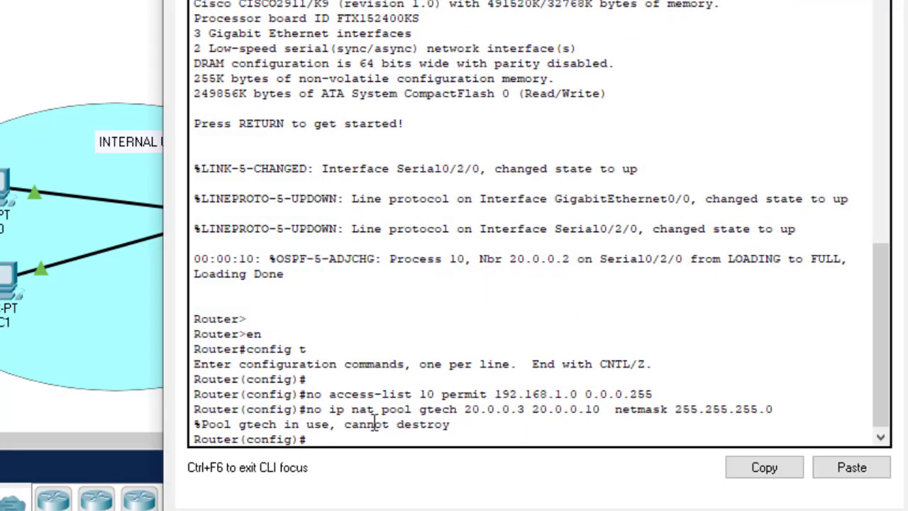
{"action": "left_click", "coordinate": [867, 472]}
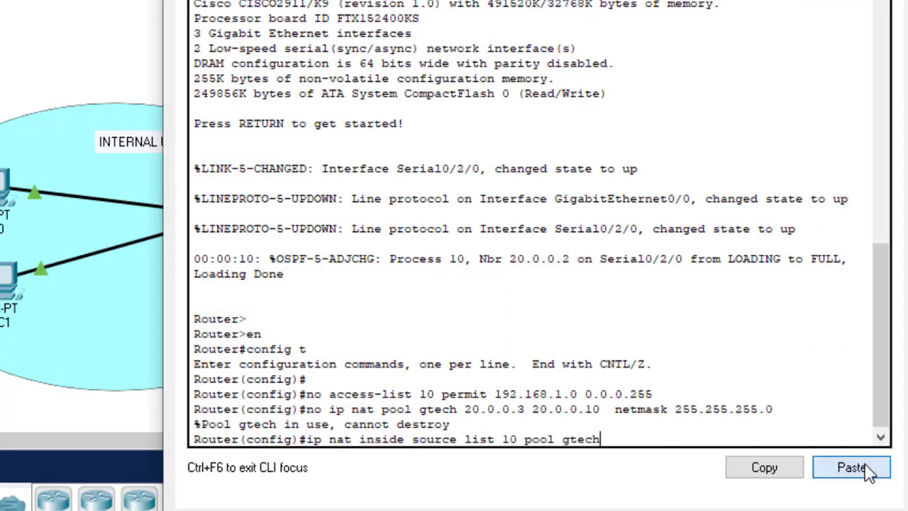
{"action": "key", "text": "Left"}
{"action": "key", "text": "Left"}
{"action": "key", "text": "Left"}
{"action": "key", "text": "Left"}
{"action": "key", "text": "Left"}
{"action": "key", "text": "Left"}
{"action": "key", "text": "Left"}
{"action": "key", "text": "Left"}
{"action": "key", "text": "Left"}
{"action": "key", "text": "Left"}
{"action": "key", "text": "Left"}
{"action": "key", "text": "Left"}
{"action": "key", "text": "Left"}
{"action": "key", "text": "Left"}
{"action": "key", "text": "Left"}
{"action": "key", "text": "Left"}
{"action": "key", "text": "Left"}
{"action": "key", "text": "Left"}
{"action": "key", "text": "Left"}
{"action": "key", "text": "Left"}
{"action": "type", "text": "no"}
{"action": "key", "text": "Return"}
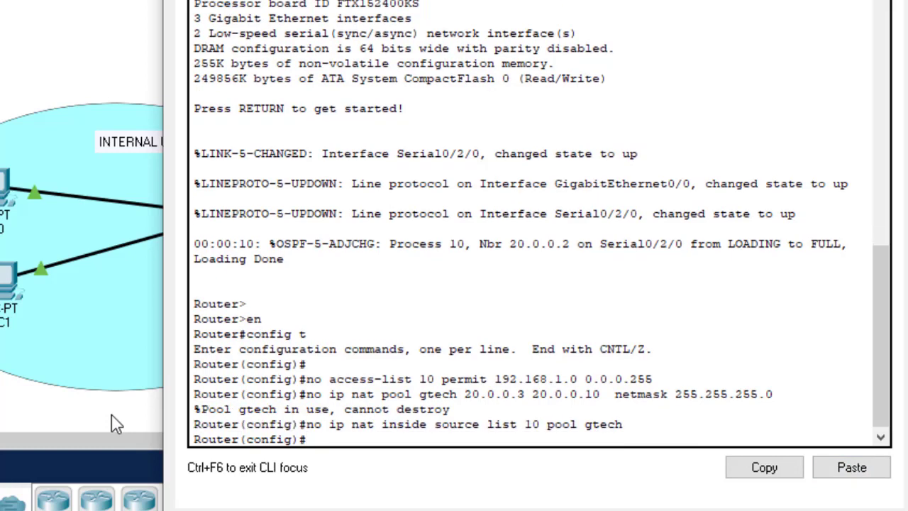
{"action": "type", "text": "do wr"}
{"action": "key", "text": "Return"}
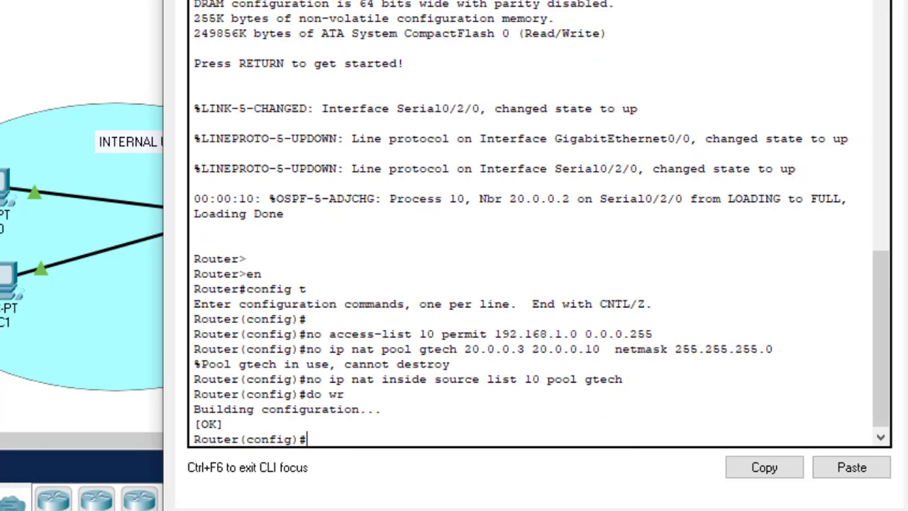
Delete the access-list, NAT pool and source list commands from the command note, keeping the four interface lines.
{"action": "left_click", "coordinate": [568, 238]}
{"action": "double_click", "coordinate": [631, 404]}
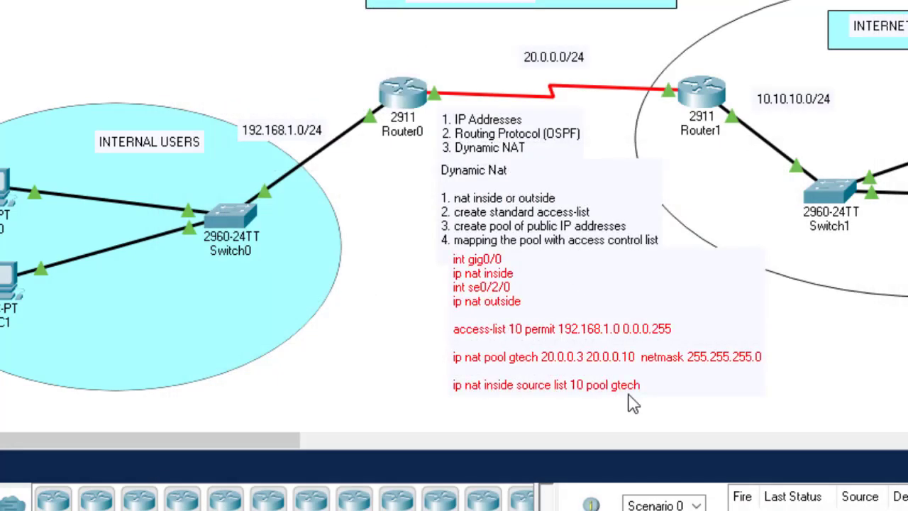
{"action": "left_click_drag", "start_coordinate": [518, 435], "coordinate": [437, 328]}
{"action": "key", "text": "BackSpace"}
{"action": "left_click", "coordinate": [716, 319]}
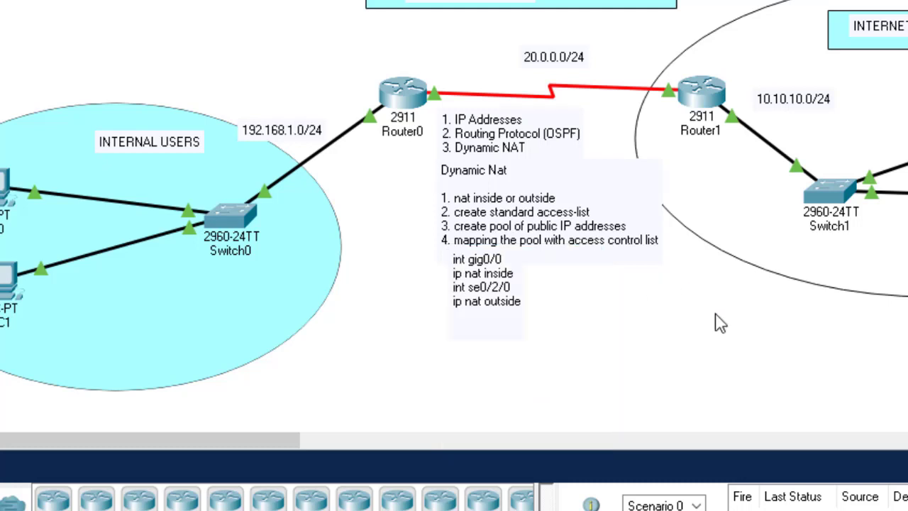
Clear the whole Dynamic Nat checklist note, including its heading and four numbered items.
{"action": "double_click", "coordinate": [561, 221]}
{"action": "left_click_drag", "start_coordinate": [544, 281], "coordinate": [434, 168]}
{"action": "key", "text": "BackSpace"}
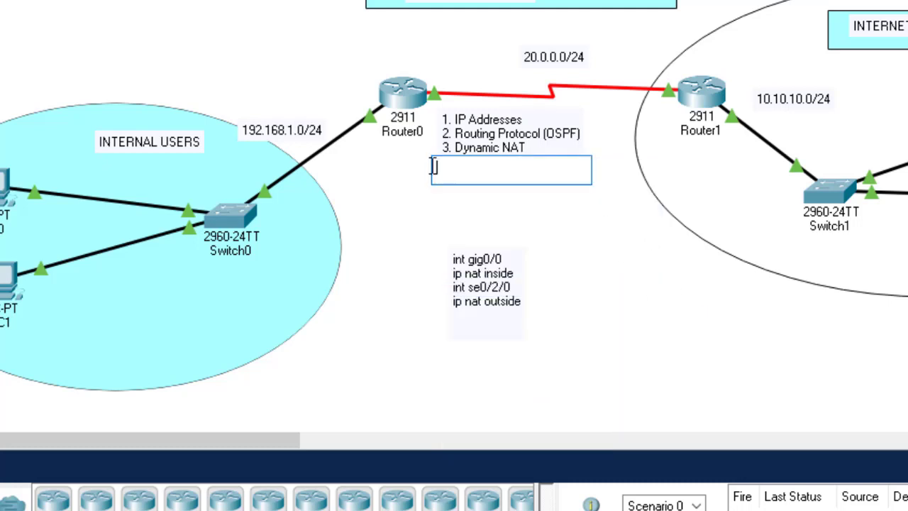
Clear the remaining gig0/0 and se0/2/0 interface commands from the command note.
{"action": "double_click", "coordinate": [517, 301]}
{"action": "left_click_drag", "start_coordinate": [521, 301], "coordinate": [411, 245]}
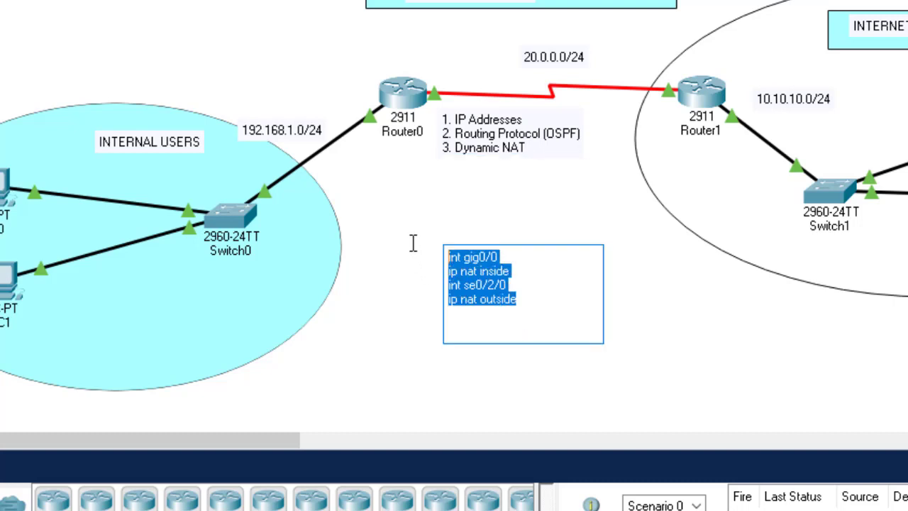
{"action": "key", "text": "BackSpace"}
{"action": "left_click", "coordinate": [542, 323]}
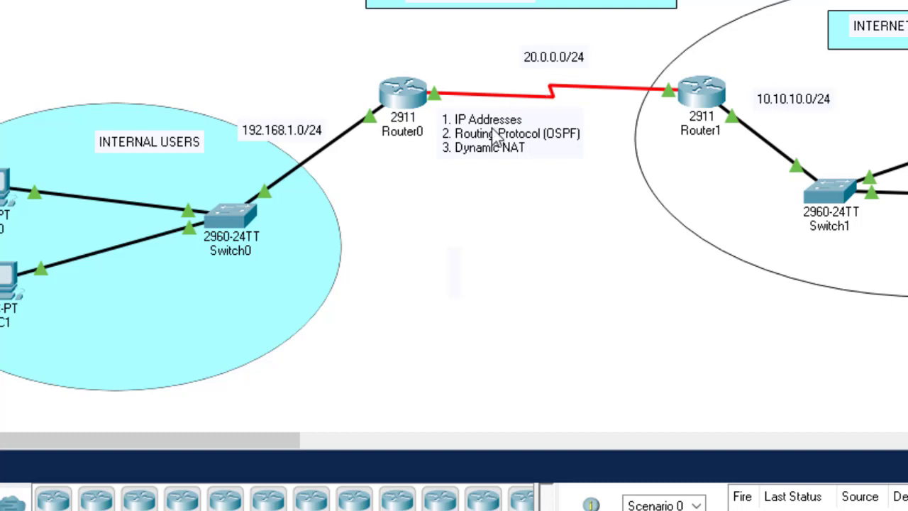
Change the third item of the numbered topic list near Router0 to "PAT".
{"action": "double_click", "coordinate": [495, 157]}
{"action": "left_click_drag", "start_coordinate": [496, 148], "coordinate": [453, 152]}
{"action": "key", "text": "BackSpace"}
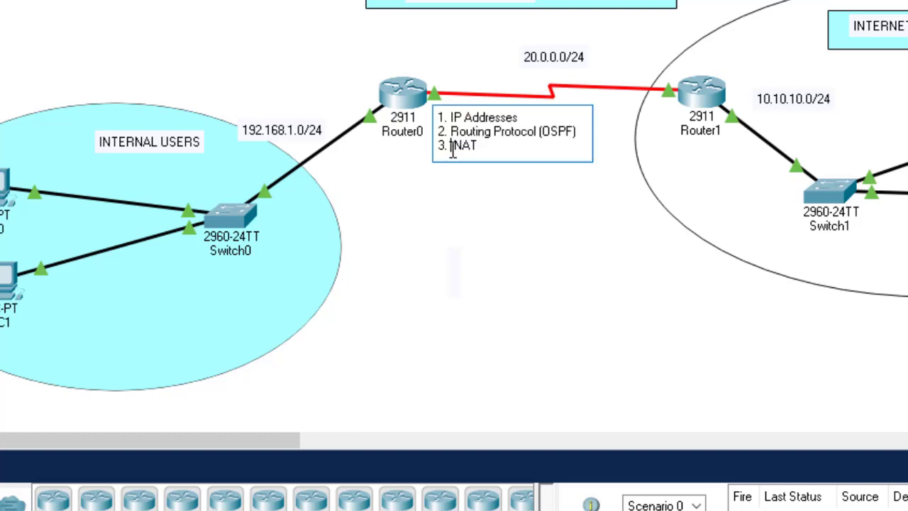
{"action": "key", "text": "BackSpace"}
{"action": "type", "text": "P"}
{"action": "key", "text": "Delete"}
{"action": "left_click", "coordinate": [741, 345]}
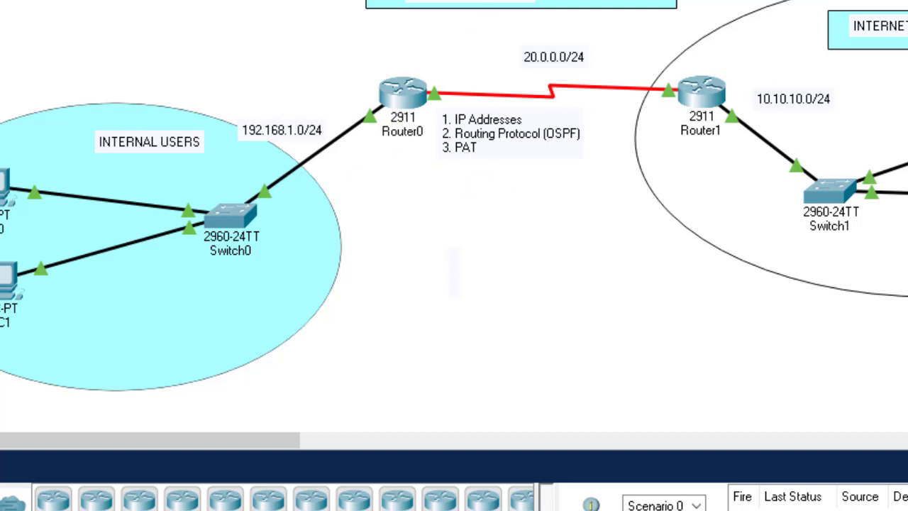
Place a new note under the topic list containing the lines "int gig0/0" and "ip nat inside".
{"action": "left_click", "coordinate": [410, 193]}
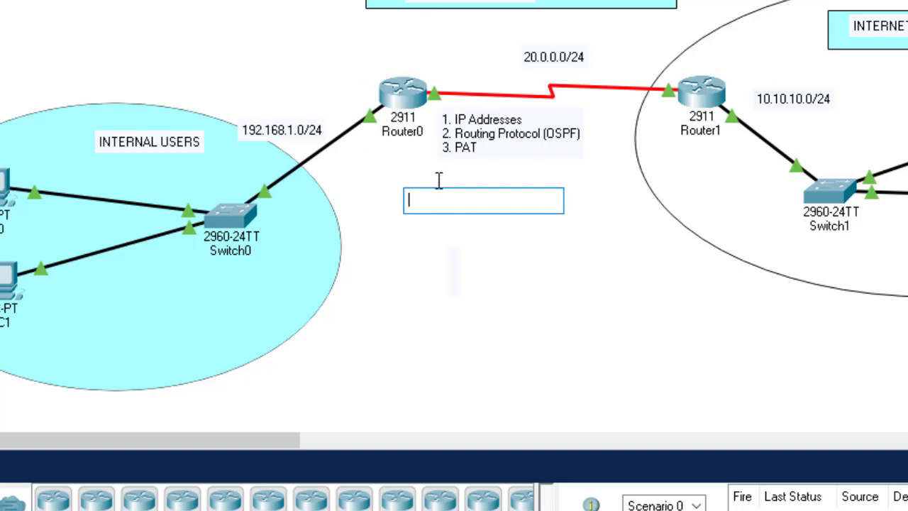
{"action": "type", "text": "Int"}
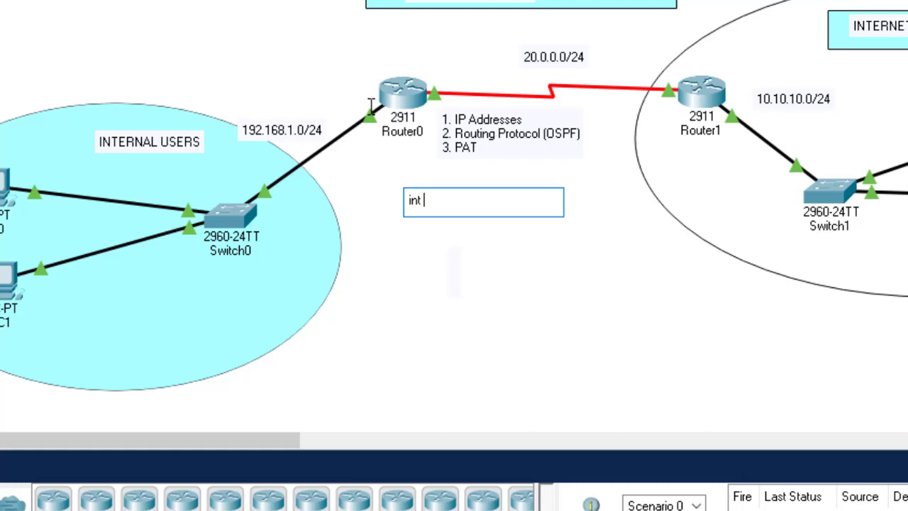
{"action": "type", "text": " gig0/0"}
{"action": "key", "text": "Return"}
{"action": "type", "text": "ip nat i"}
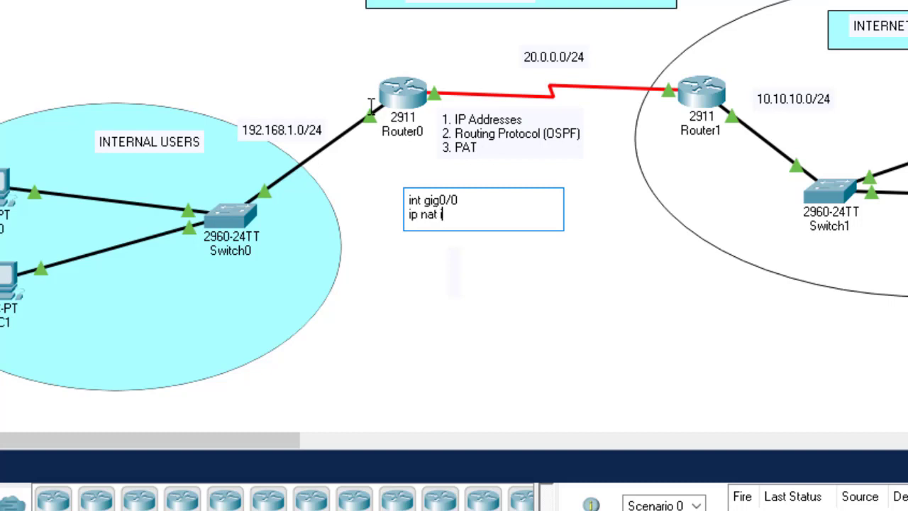
{"action": "type", "text": "nside"}
{"action": "key", "text": "Return"}
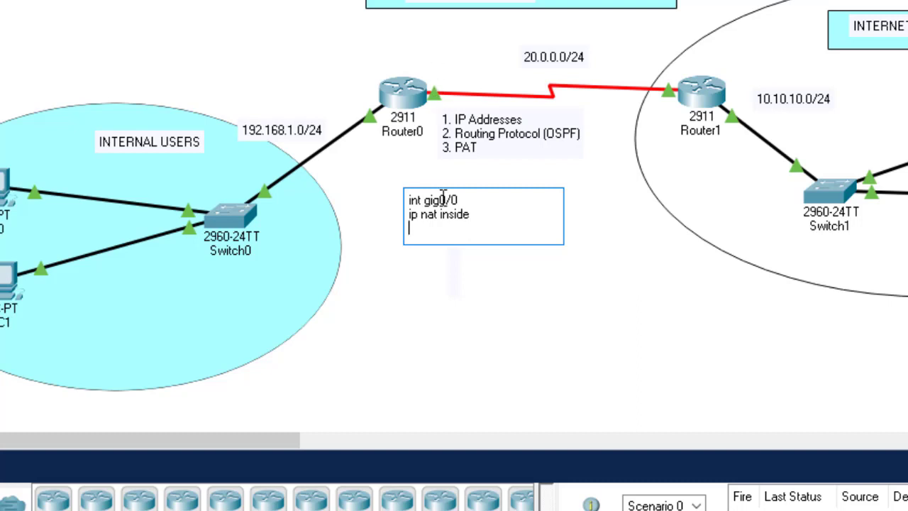
Add the lines "int se0/2/0" and "ip nat outsie" to the command note, followed by a blank line.
{"action": "type", "text": "int se0/2/0"}
{"action": "key", "text": "Return"}
{"action": "type", "text": "ip nat oust"}
{"action": "key", "text": "BackSpace"}
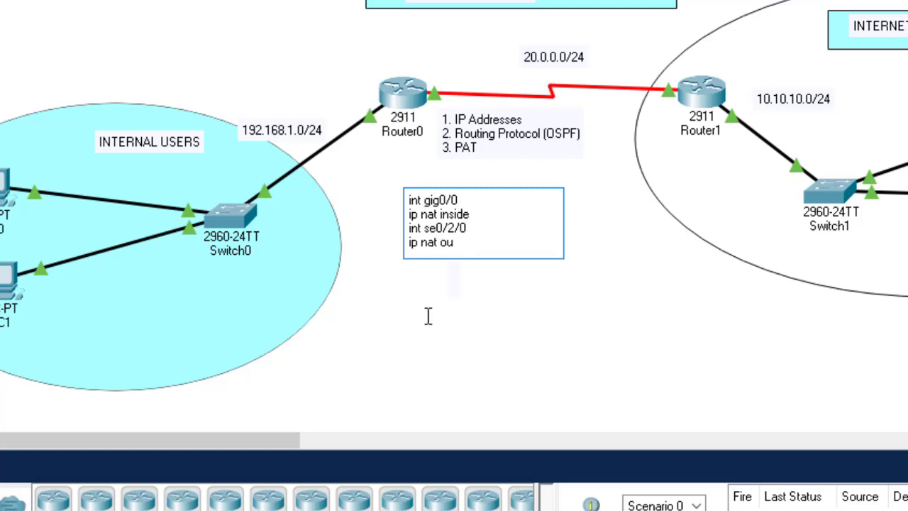
{"action": "type", "text": "tsie"}
{"action": "key", "text": "Return"}
{"action": "key", "text": "Return"}
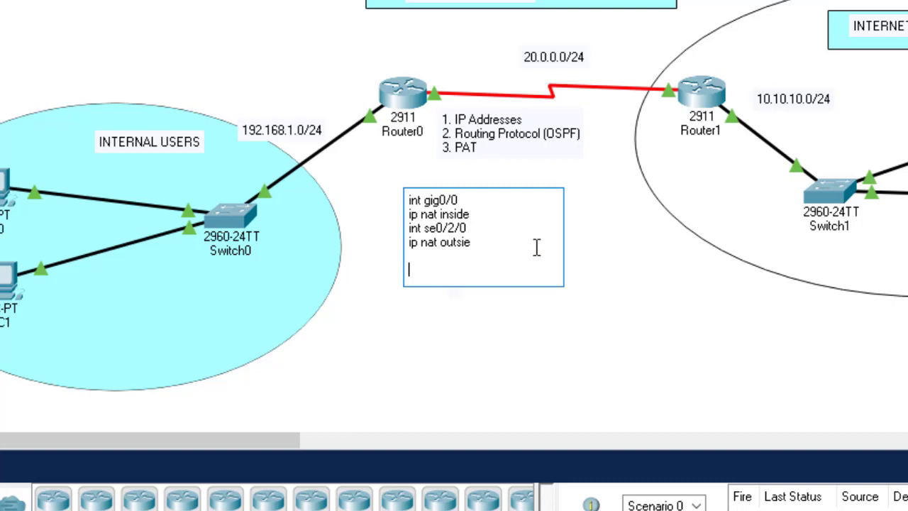
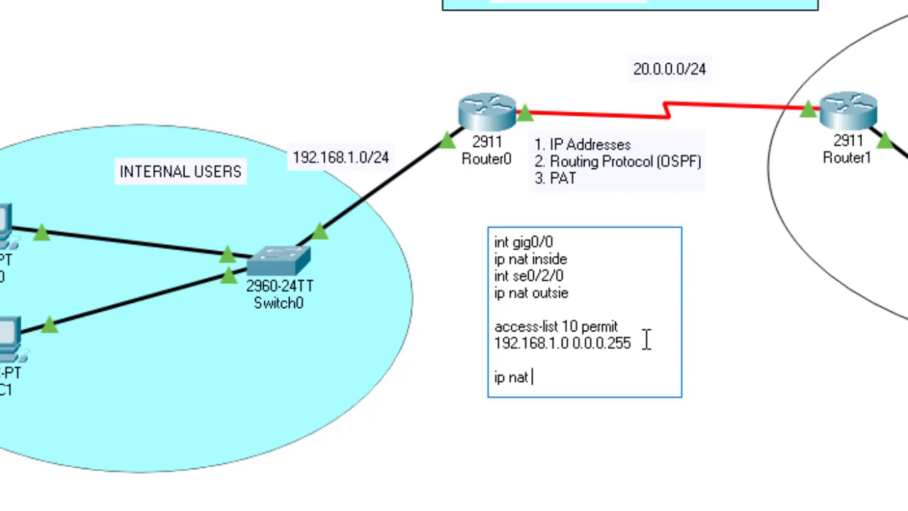
Complete the last command in the note as "ip nat inside source list 10 int se0/2/0 overload".
{"action": "type", "text": "inside so"}
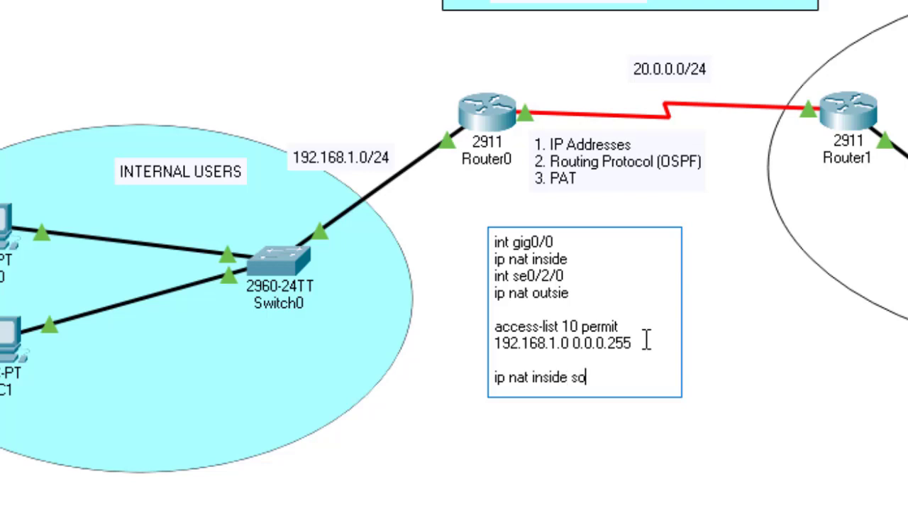
{"action": "type", "text": "urce list 10"}
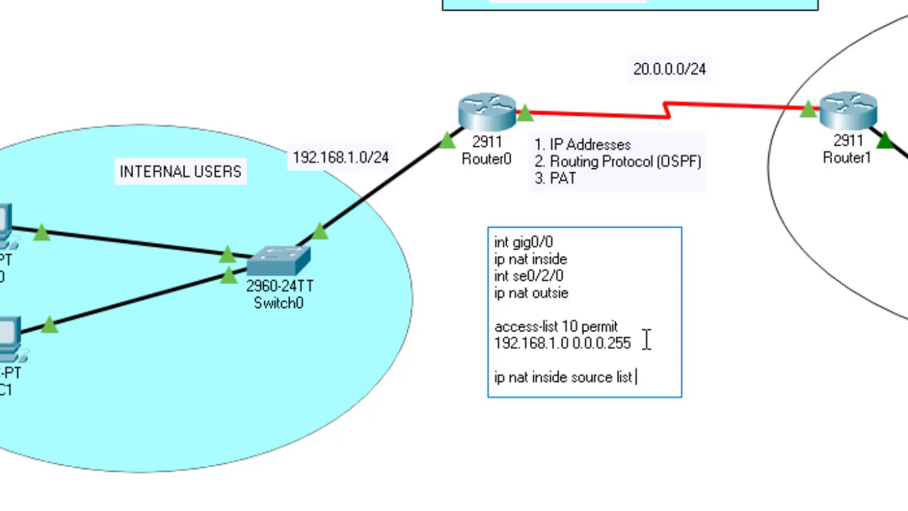
{"action": "type", "text": " int"}
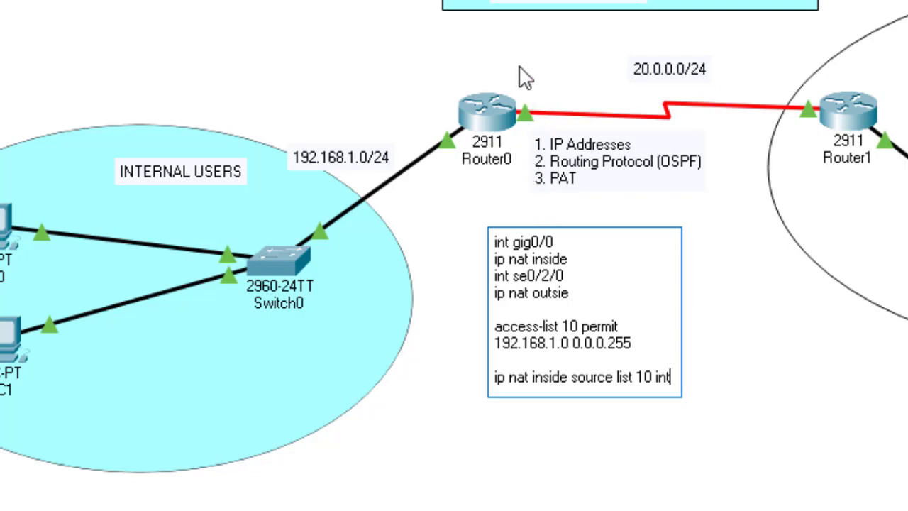
{"action": "key", "text": "Return"}
{"action": "type", "text": "se0/2"}
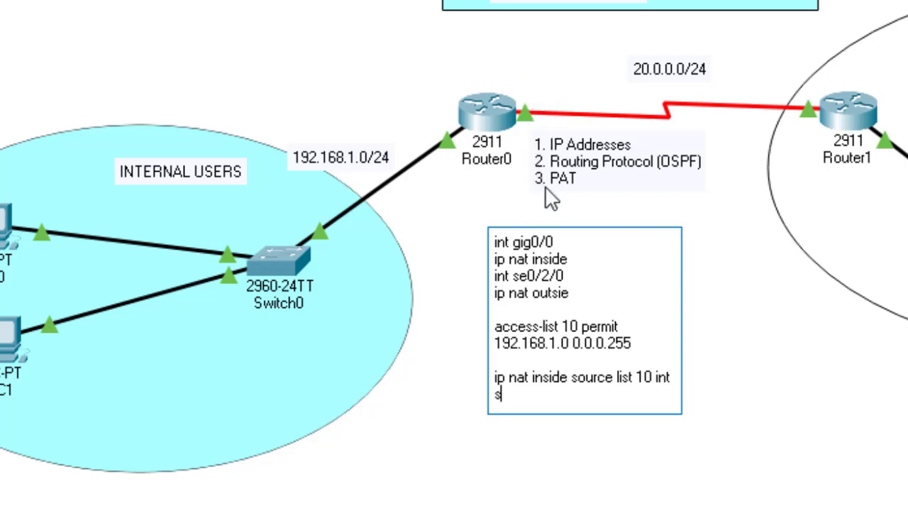
{"action": "type", "text": "/0"}
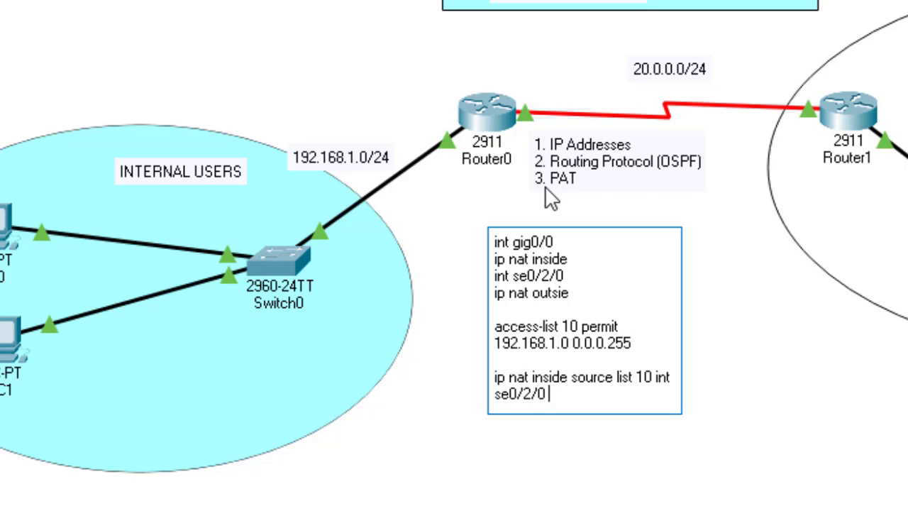
{"action": "type", "text": " overload"}
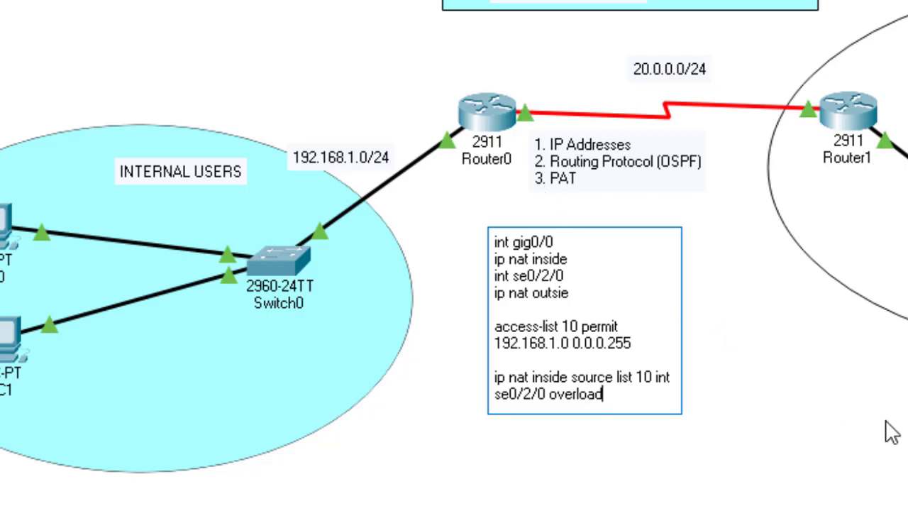
{"action": "left_click_drag", "start_coordinate": [622, 396], "coordinate": [492, 242]}
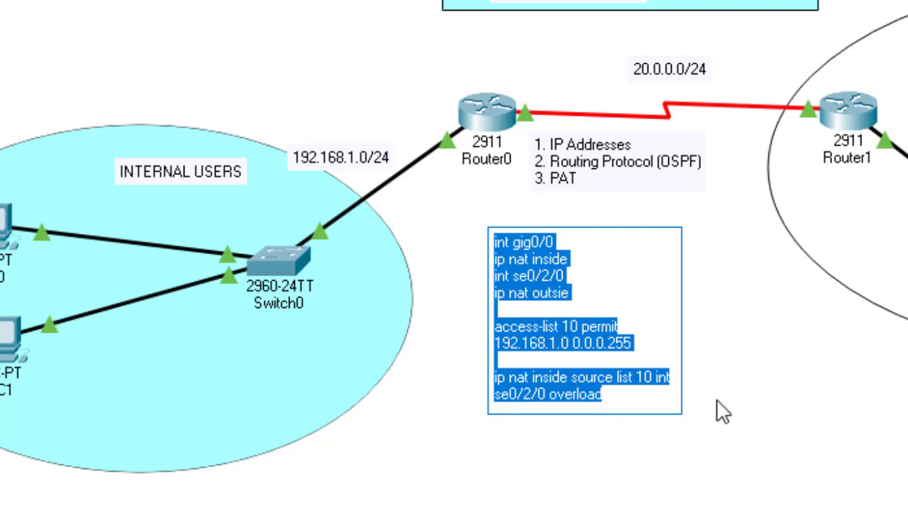
{"action": "left_click", "coordinate": [631, 401]}
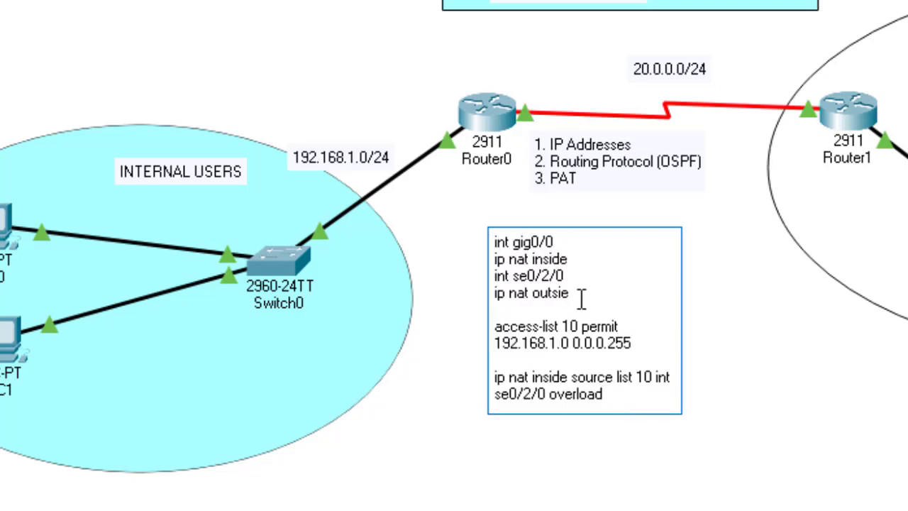
{"action": "left_click_drag", "start_coordinate": [572, 294], "coordinate": [489, 234]}
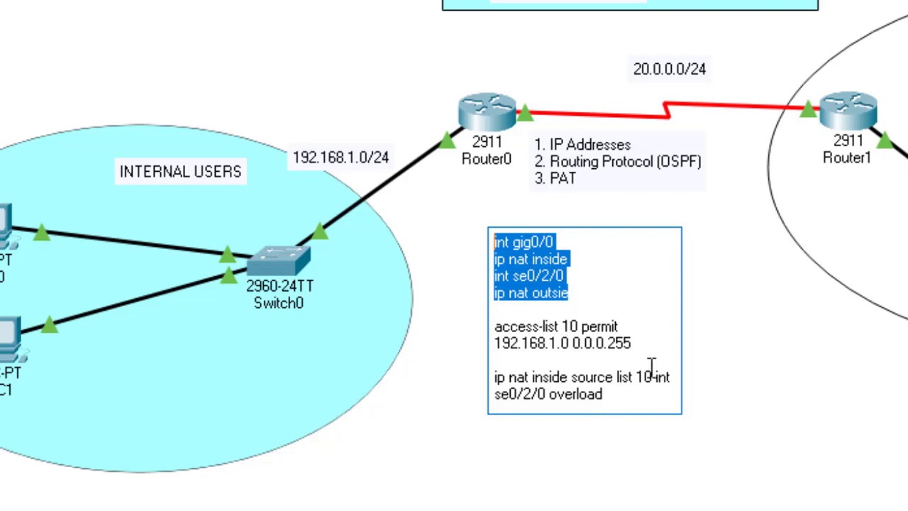
{"action": "left_click_drag", "start_coordinate": [619, 400], "coordinate": [491, 374]}
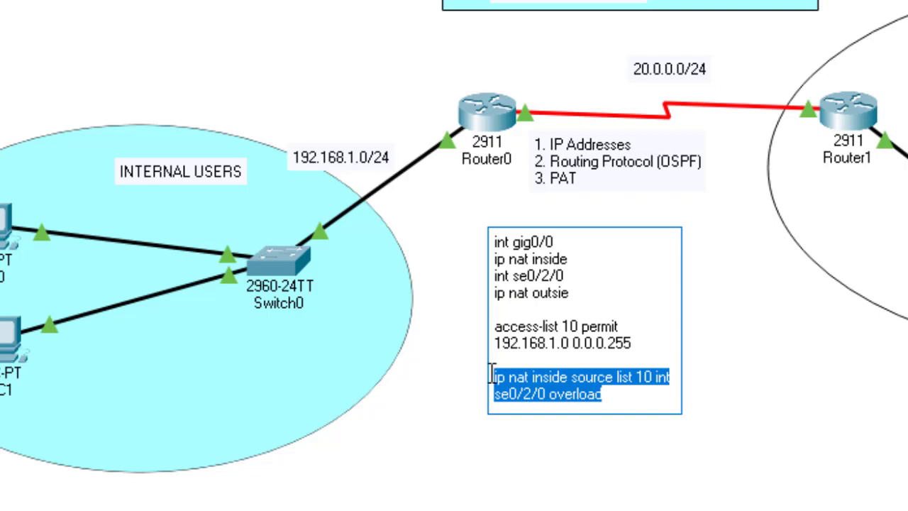
{"action": "left_click", "coordinate": [587, 377]}
{"action": "left_click_drag", "start_coordinate": [654, 378], "coordinate": [634, 377]}
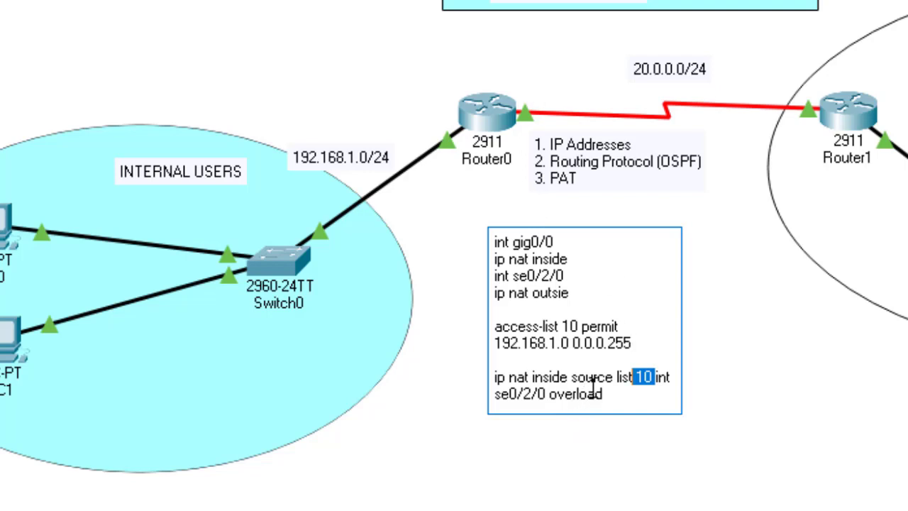
Finish editing the PAT command note and move it slightly closer to the topic list under Router0.
{"action": "left_click", "coordinate": [788, 388]}
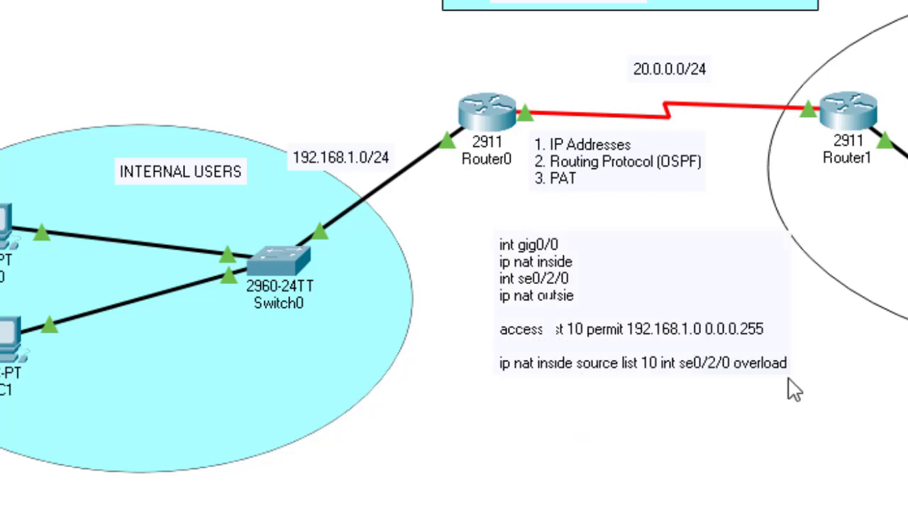
{"action": "left_click_drag", "start_coordinate": [738, 408], "coordinate": [659, 326]}
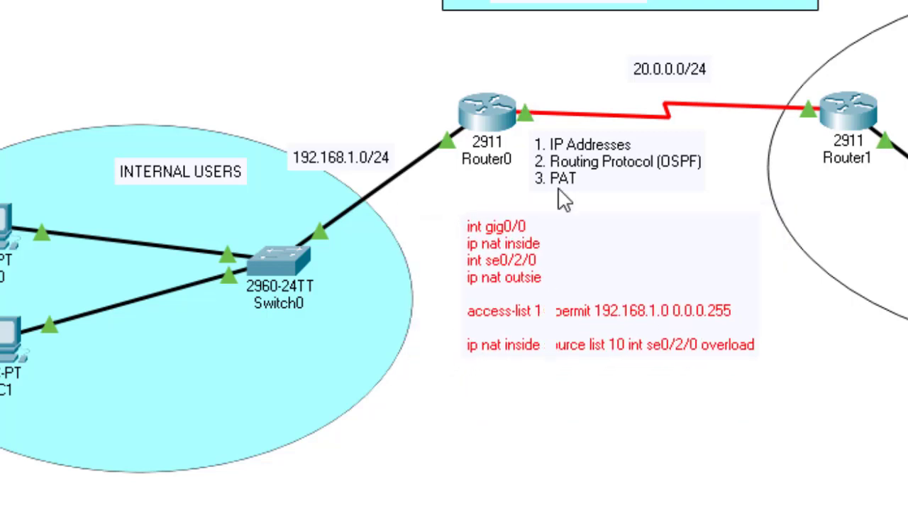
Open Router0's command line and configure interface gig0/0 with "ip nat inside".
{"action": "left_click", "coordinate": [483, 114]}
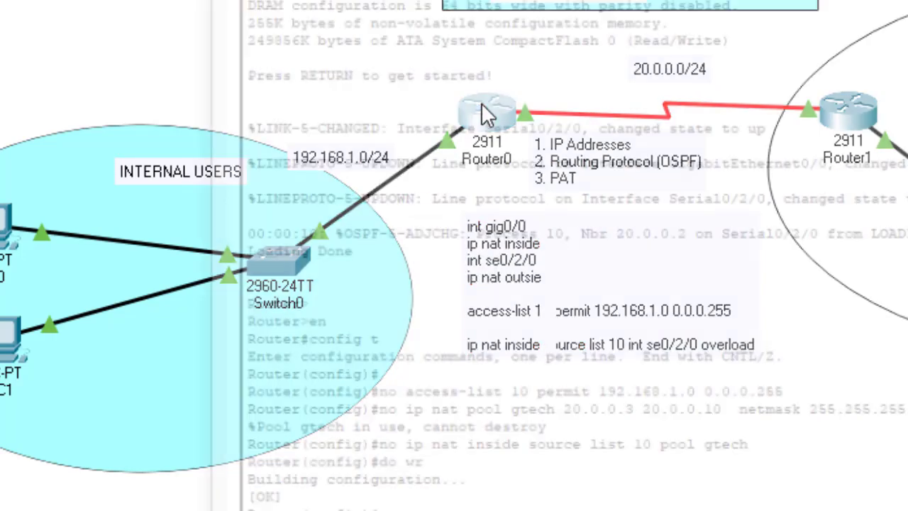
{"action": "key", "text": "Return"}
{"action": "type", "text": "\\"}
{"action": "key", "text": "Return"}
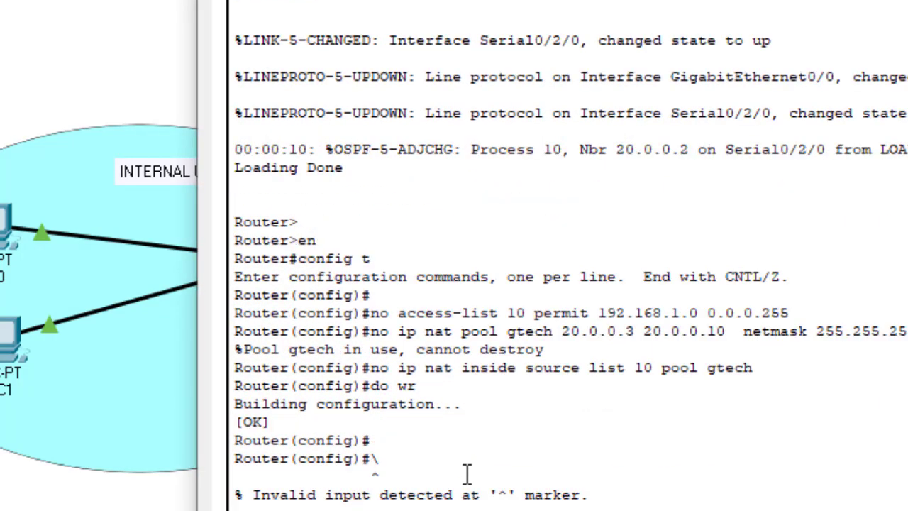
{"action": "type", "text": "int gig"}
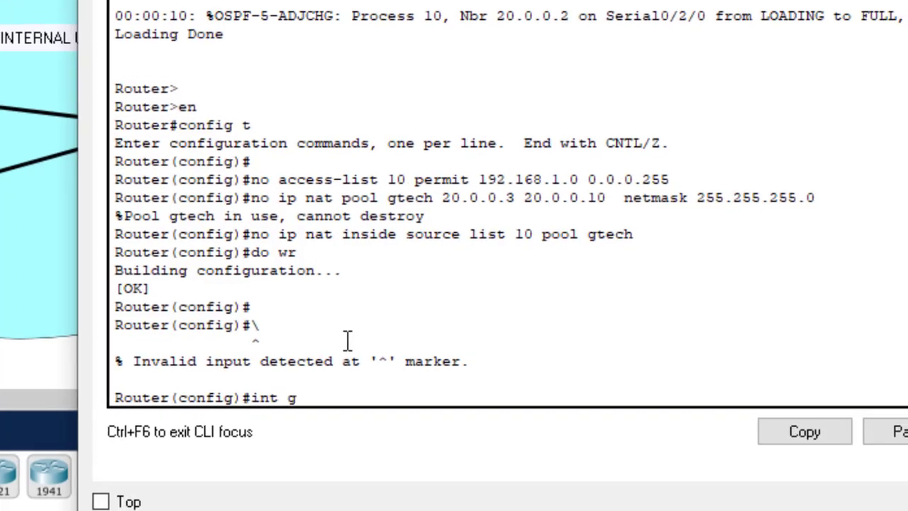
{"action": "type", "text": "0/0"}
{"action": "key", "text": "Return"}
{"action": "type", "text": "ip"}
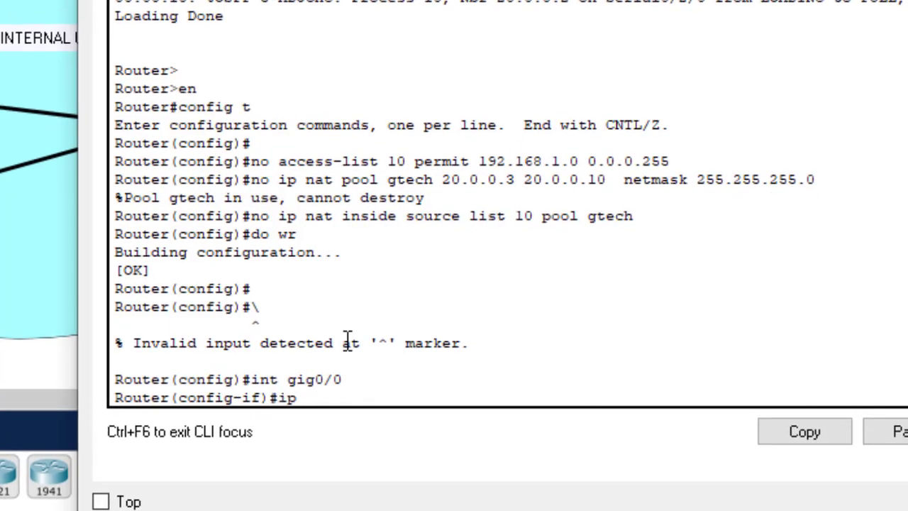
{"action": "type", "text": " nat in"}
{"action": "key", "text": "Tab"}
{"action": "key", "text": "Return"}
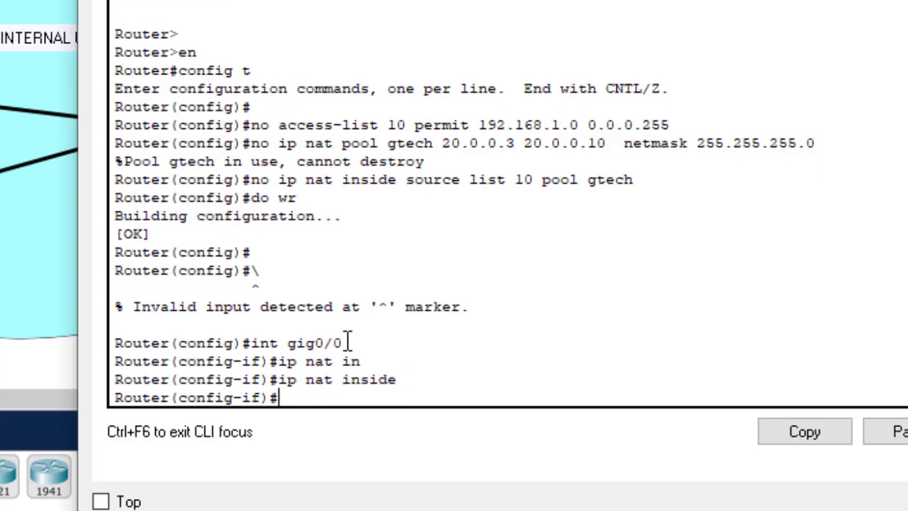
Configure Router0's interface se0/2/0 with "ip nat outside" and exit to global configuration mode.
{"action": "type", "text": "int"}
{"action": "key", "text": "Tab"}
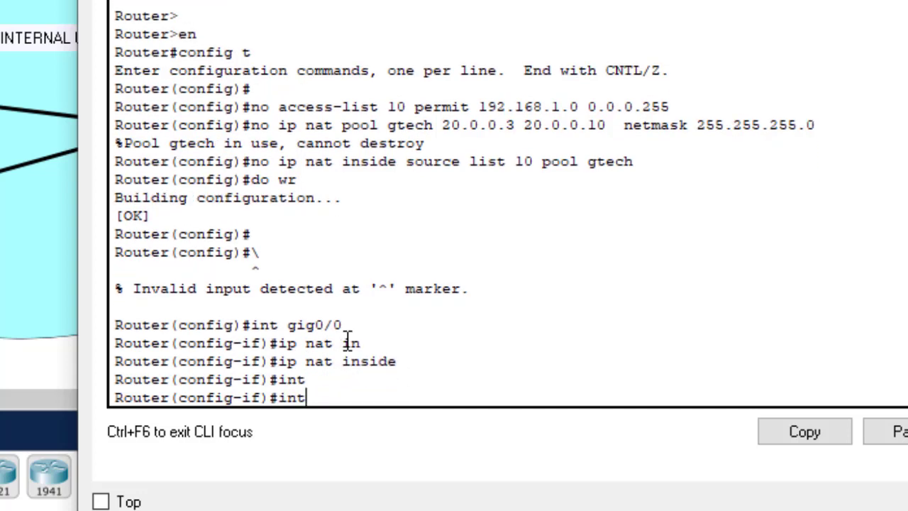
{"action": "type", "text": "se0/2/0"}
{"action": "key", "text": "Return"}
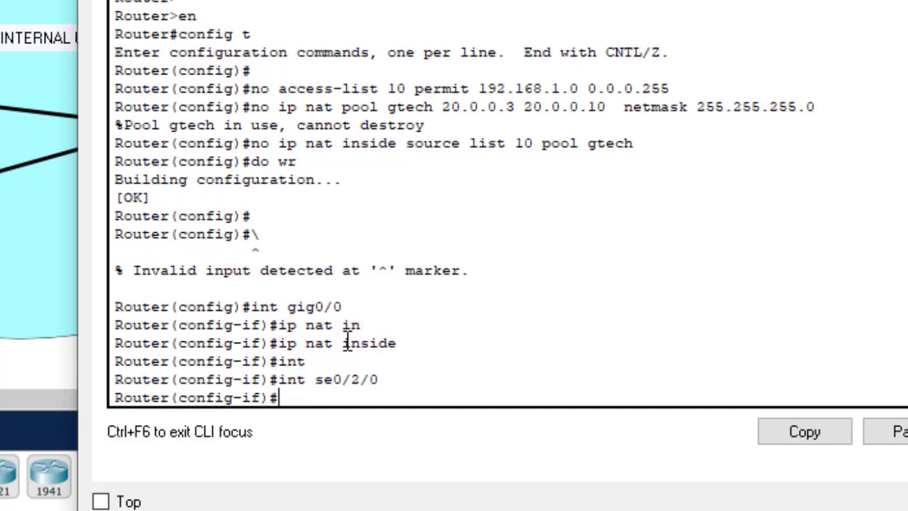
{"action": "type", "text": "ip nat"}
{"action": "key", "text": "Tab"}
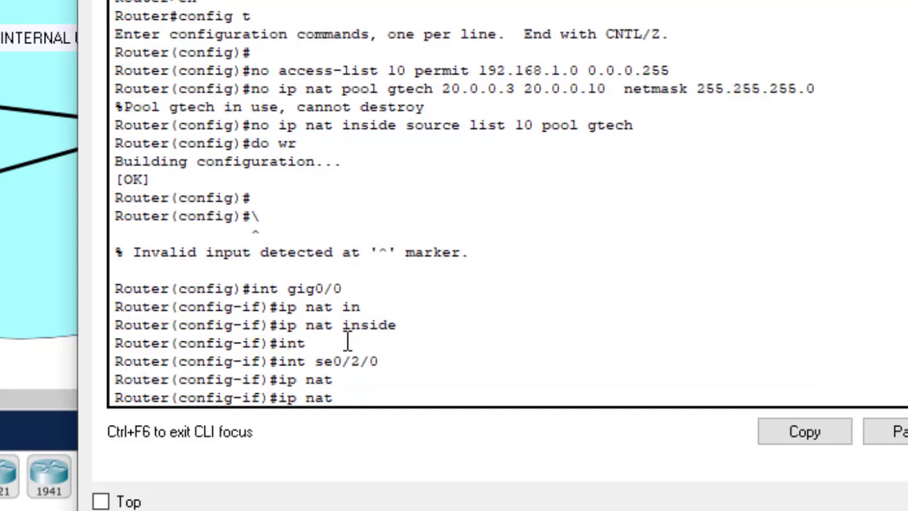
{"action": "type", "text": "ou"}
{"action": "key", "text": "Tab"}
{"action": "key", "text": "Return"}
{"action": "key", "text": "Return"}
{"action": "key", "text": "Return"}
{"action": "key", "text": "Return"}
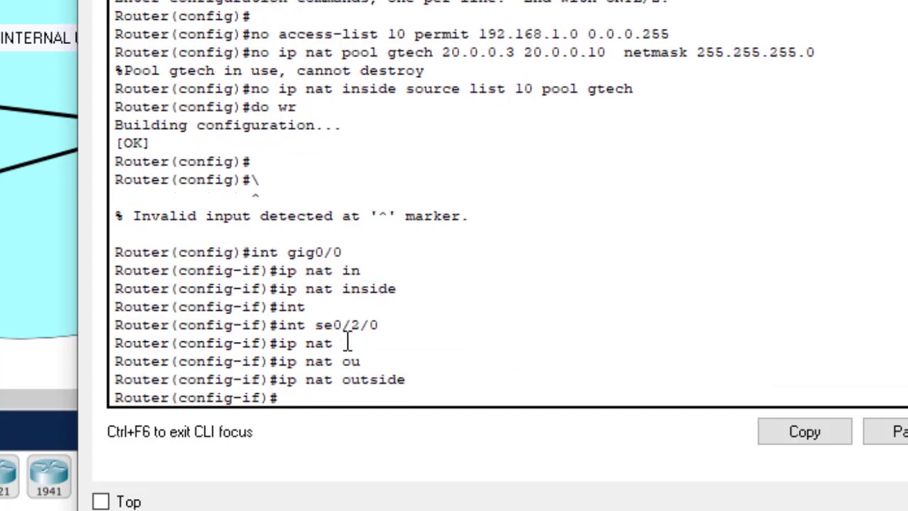
{"action": "type", "text": "ex"}
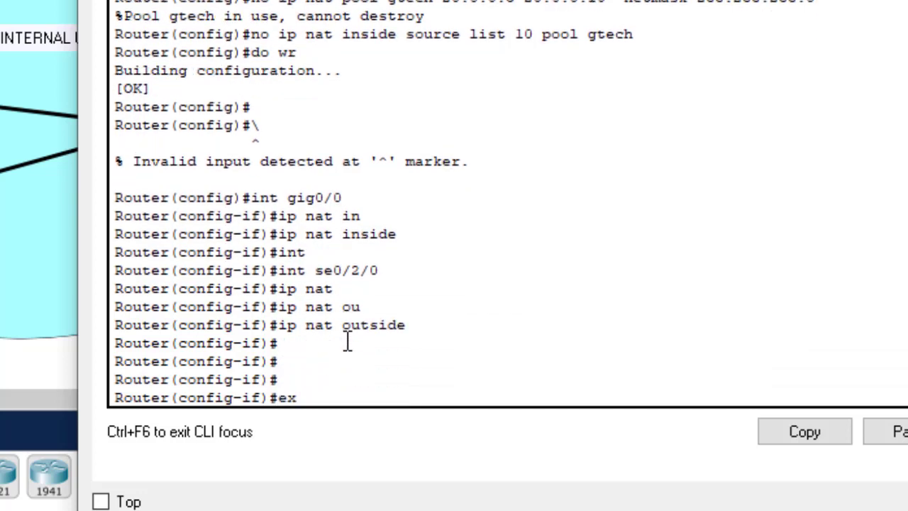
{"action": "key", "text": "Return"}
{"action": "key", "text": "Return"}
{"action": "key", "text": "Return"}
{"action": "key", "text": "Return"}
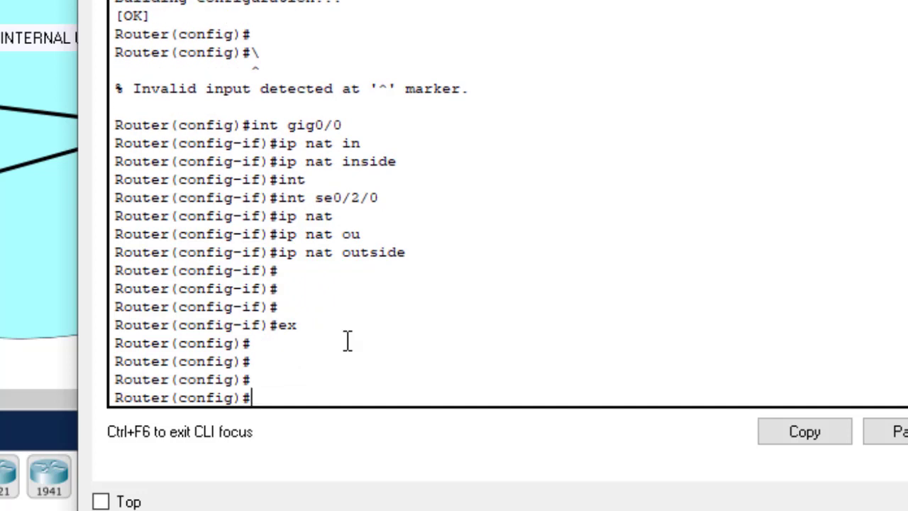
Create access list 10 on Router0 permitting 192.168.1.0 with wildcard mask 0.0.0.255.
{"action": "type", "text": "acc"}
{"action": "key", "text": "Tab"}
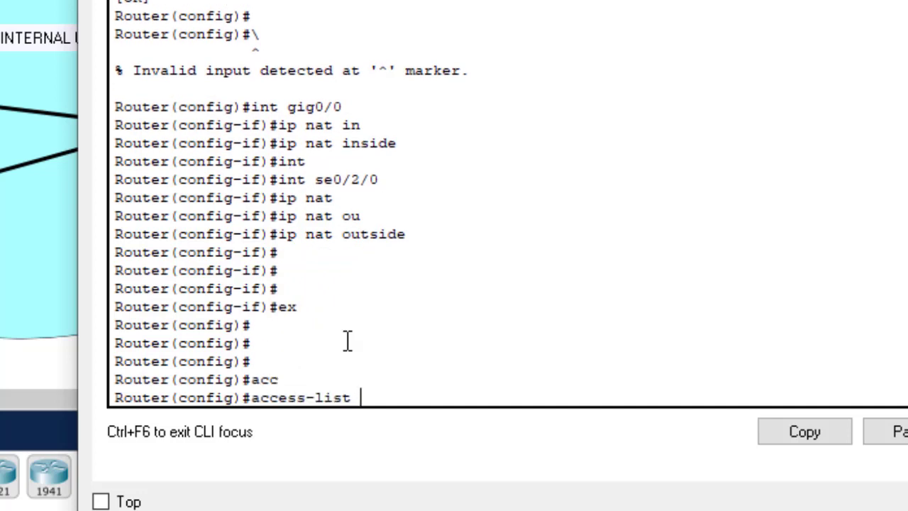
{"action": "type", "text": "10 per"}
{"action": "key", "text": "Tab"}
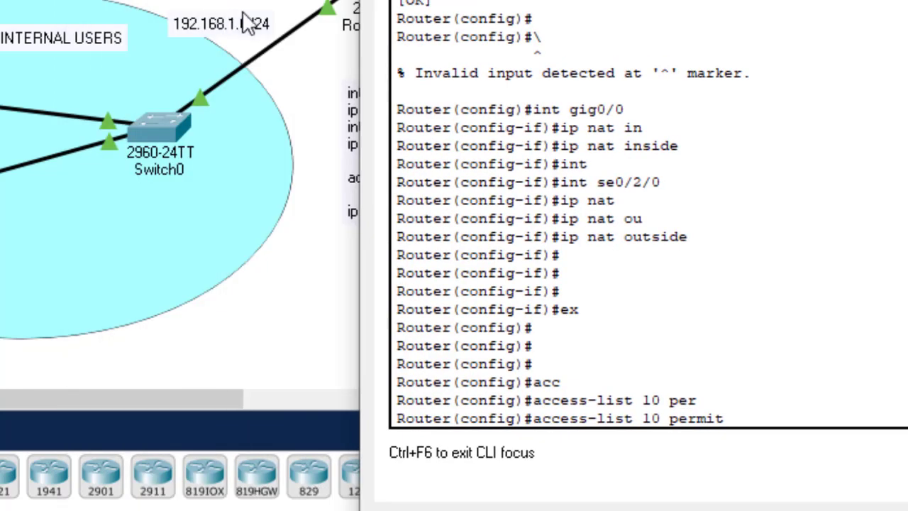
{"action": "type", "text": "192.168.1"}
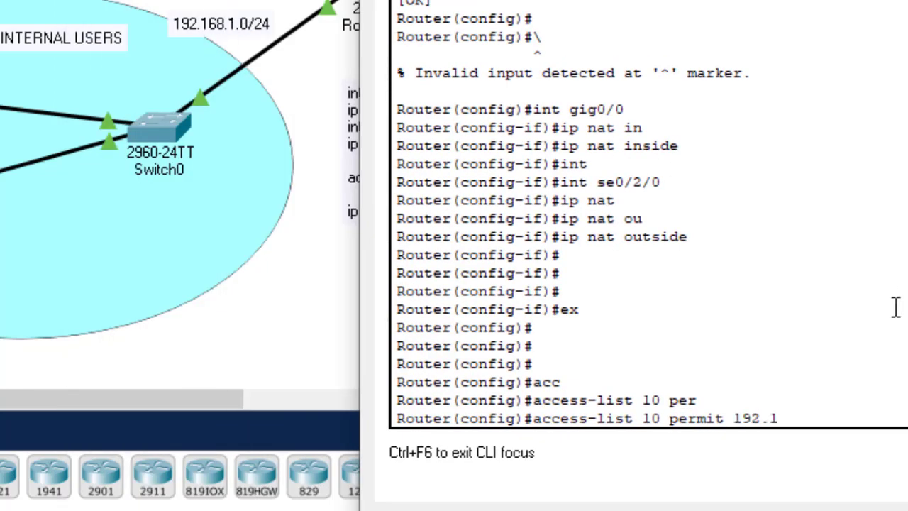
{"action": "type", "text": ".0"}
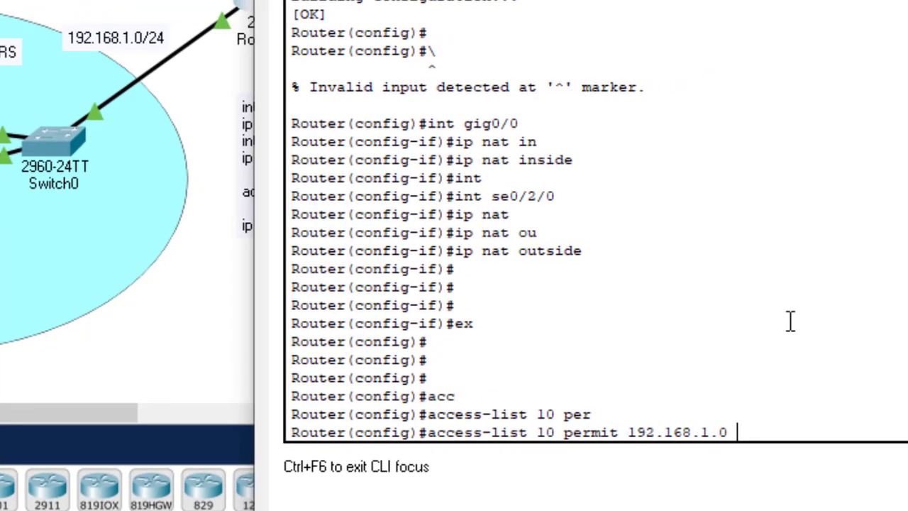
{"action": "type", "text": " 0.0.0.255"}
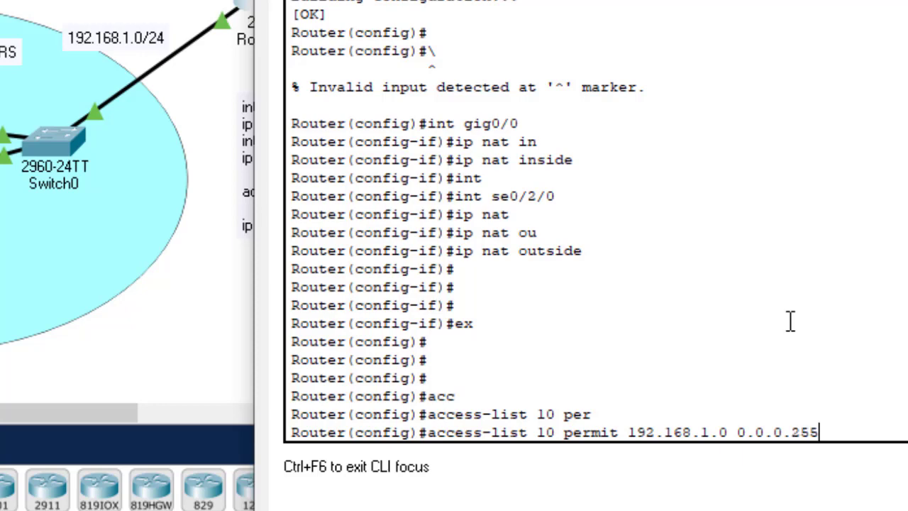
{"action": "key", "text": "Return"}
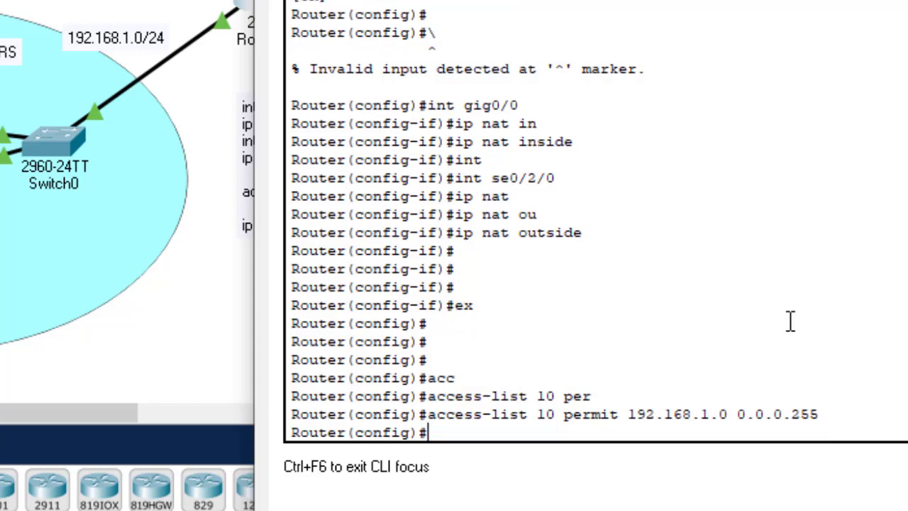
{"action": "key", "text": "Return"}
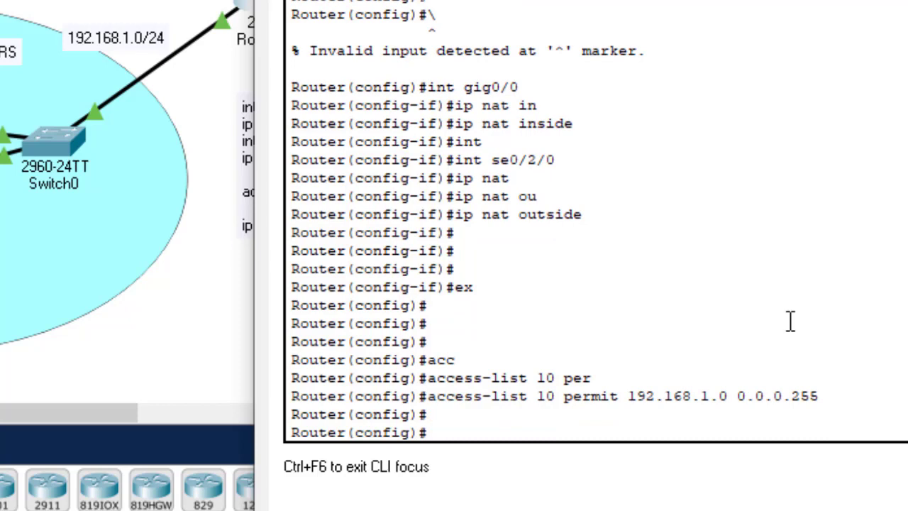
Enable PAT on Router0 with "ip nat inside source list 10 int se0/2/0 overload" and save the configuration with "do wr".
{"action": "type", "text": "ip nat insid"}
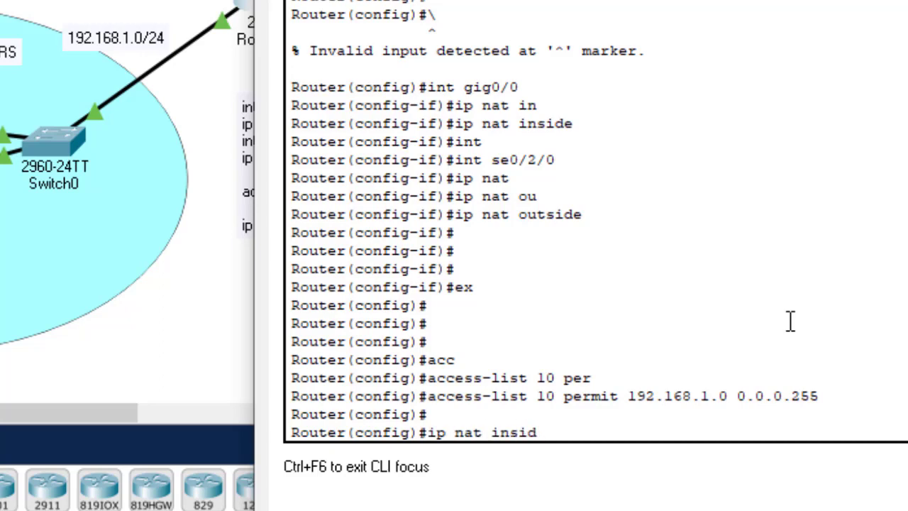
{"action": "type", "text": "e source"}
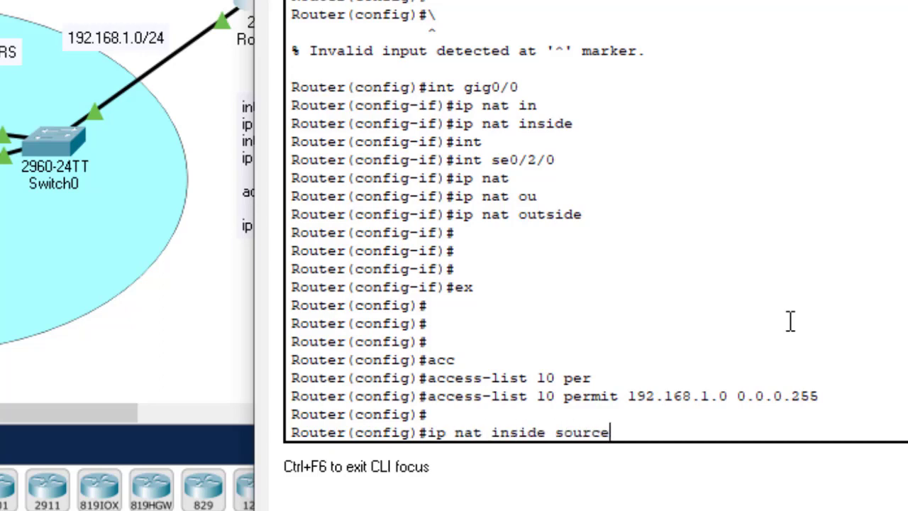
{"action": "type", "text": " list 10 int"}
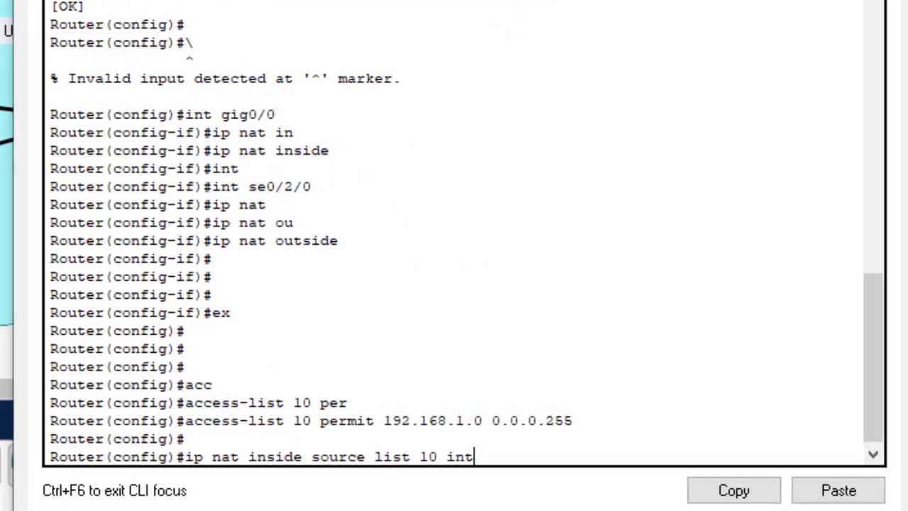
{"action": "type", "text": "se0/"}
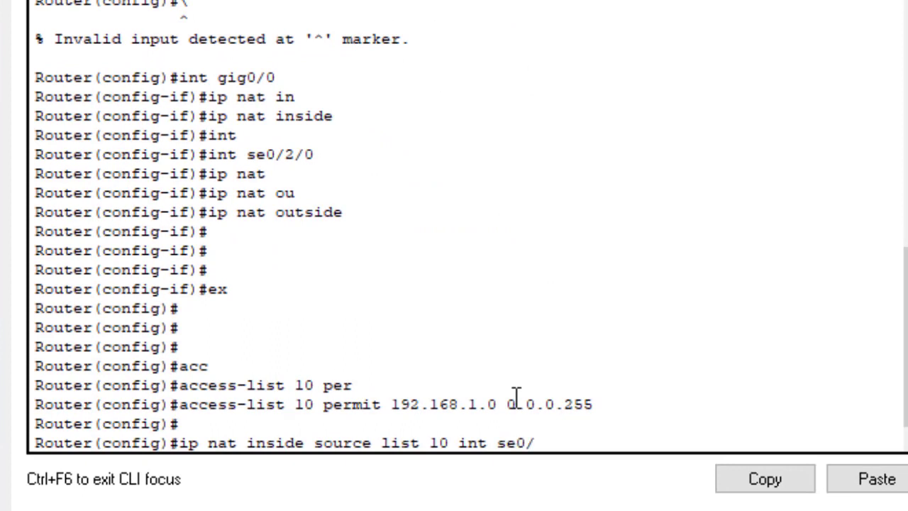
{"action": "type", "text": "2/0 over"}
{"action": "key", "text": "Tab"}
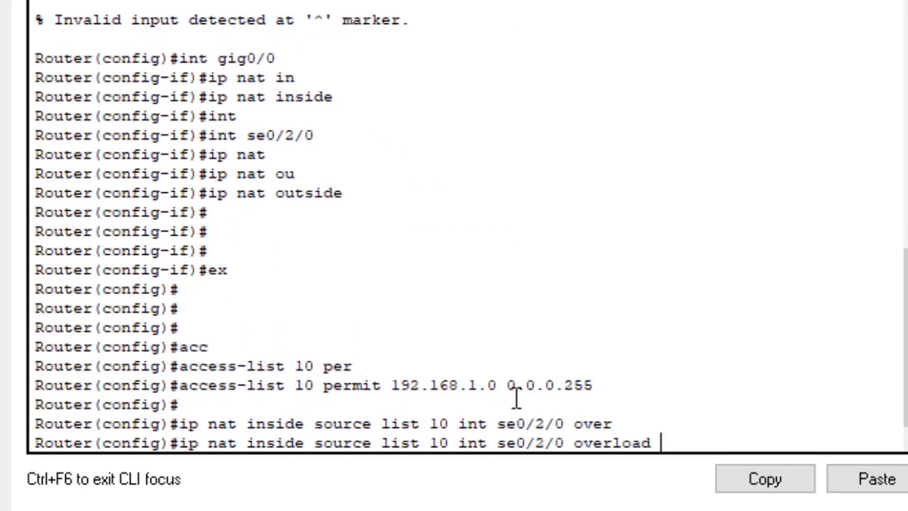
{"action": "key", "text": "Return"}
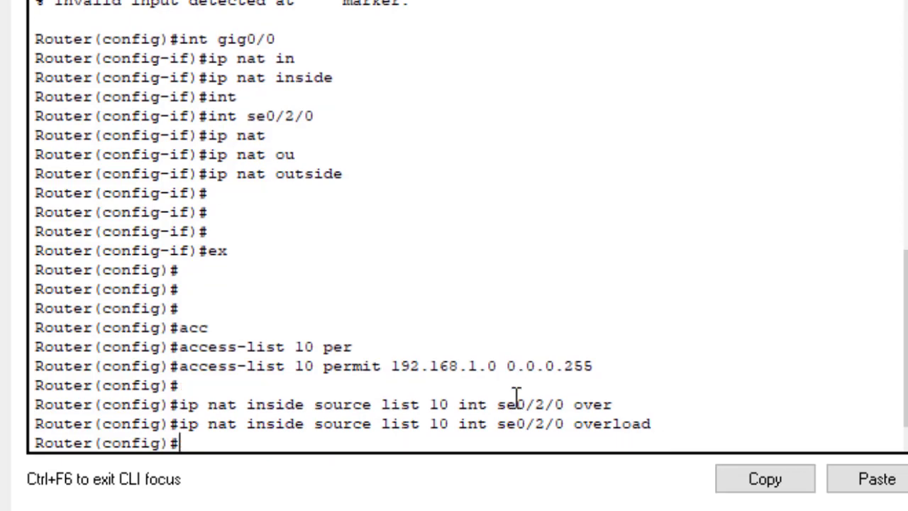
{"action": "type", "text": "do wr"}
{"action": "key", "text": "Return"}
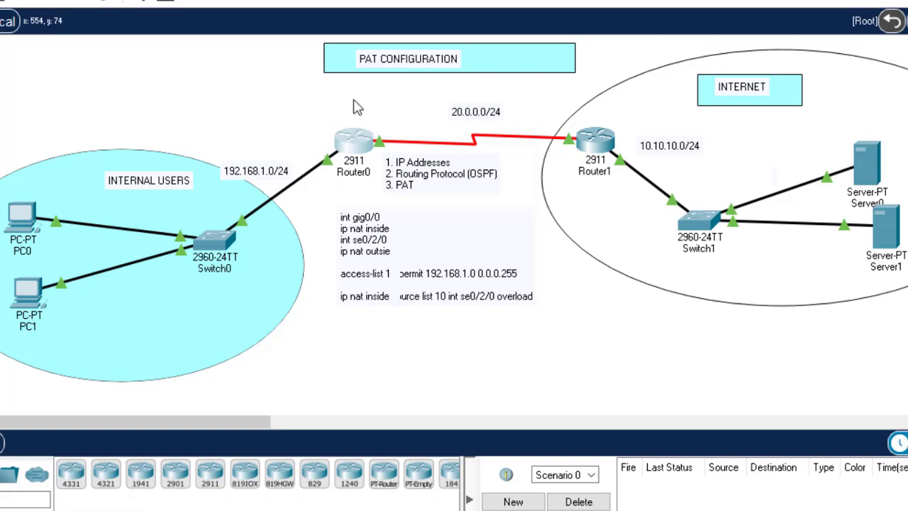
Open PC0's command prompt and ping the server address 10.10.10.3.
{"action": "left_click", "coordinate": [23, 219]}
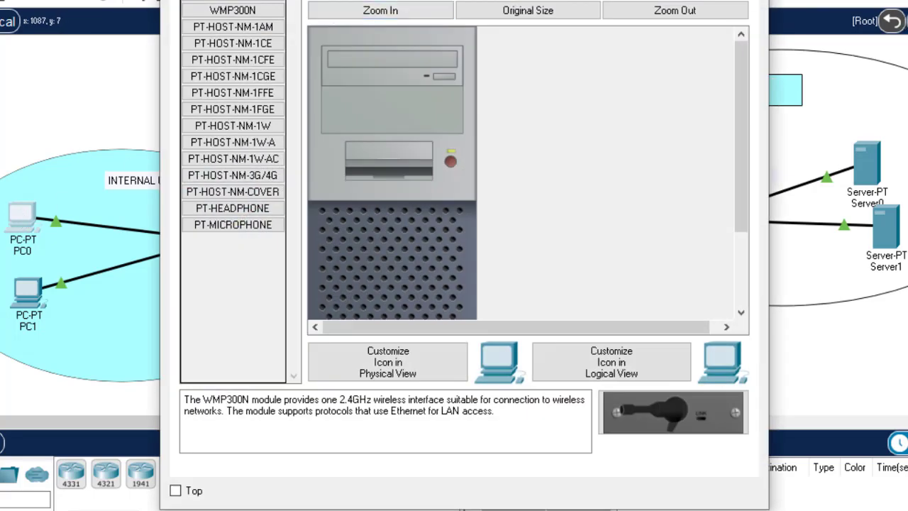
{"action": "left_click", "coordinate": [342, 3]}
{"action": "left_click", "coordinate": [599, 43]}
{"action": "type", "text": "p"}
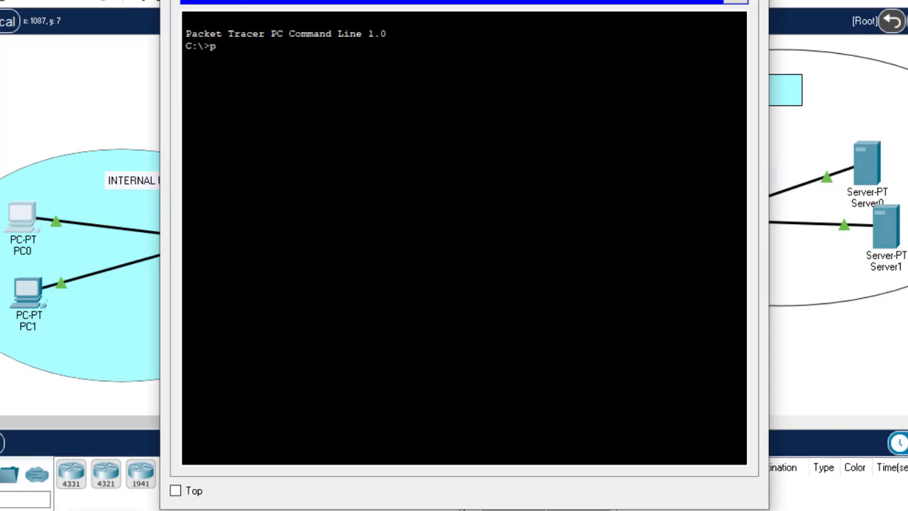
{"action": "type", "text": "ing 10.10.10.3"}
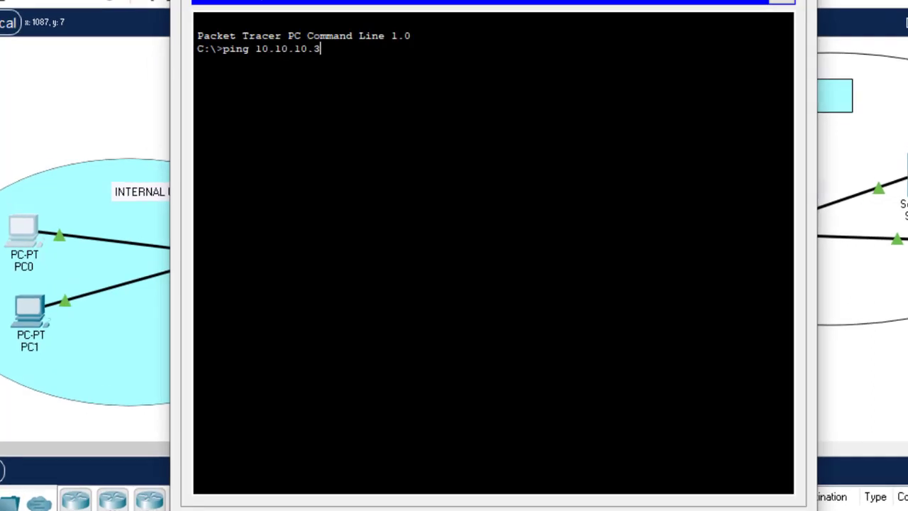
{"action": "key", "text": "Return"}
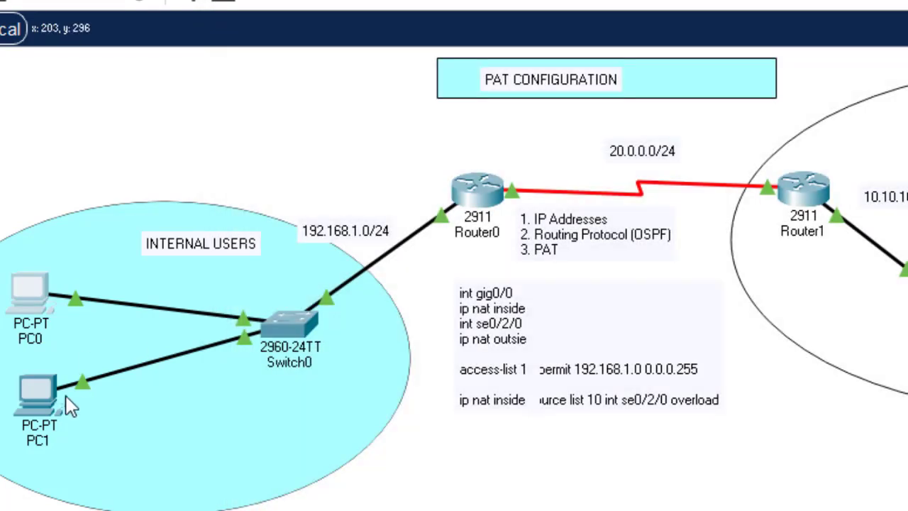
Ping 10.10.10.3 from PC1's command prompt.
{"action": "left_click", "coordinate": [66, 396]}
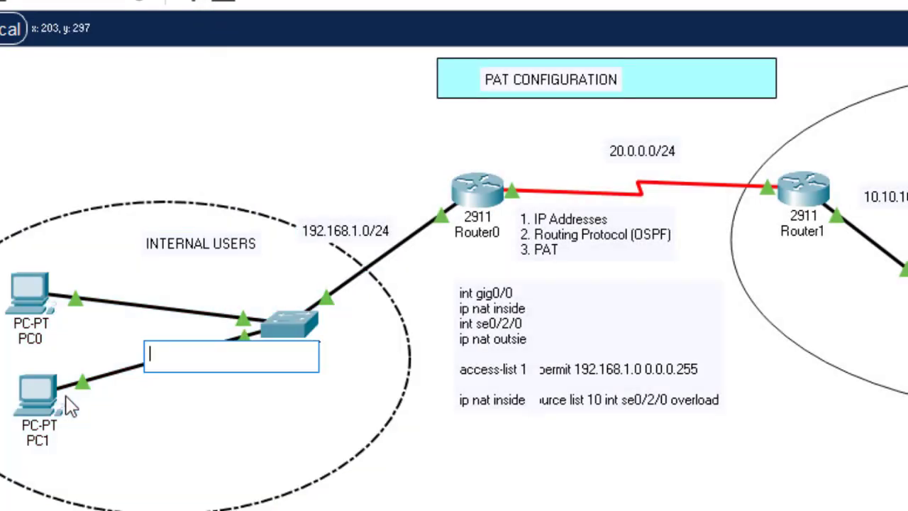
{"action": "left_click", "coordinate": [44, 396]}
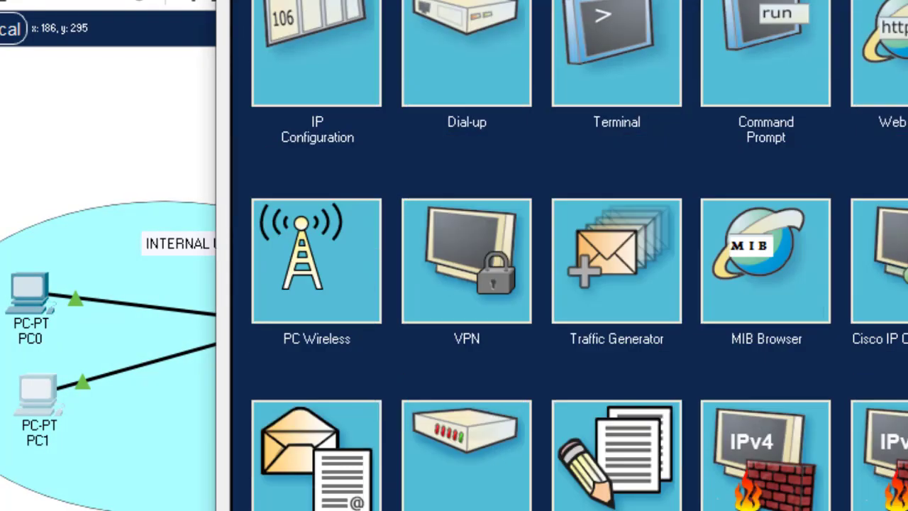
{"action": "left_click", "coordinate": [788, 45]}
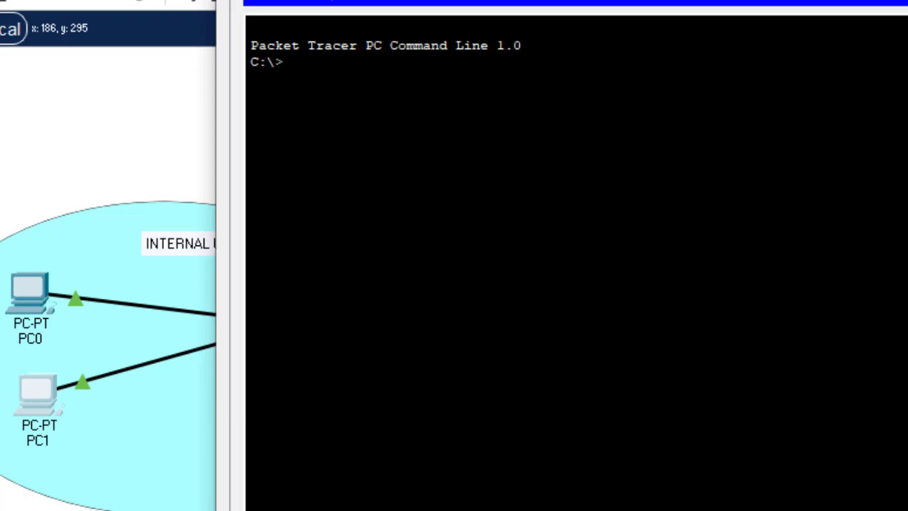
{"action": "type", "text": "ping 10.10.10.3"}
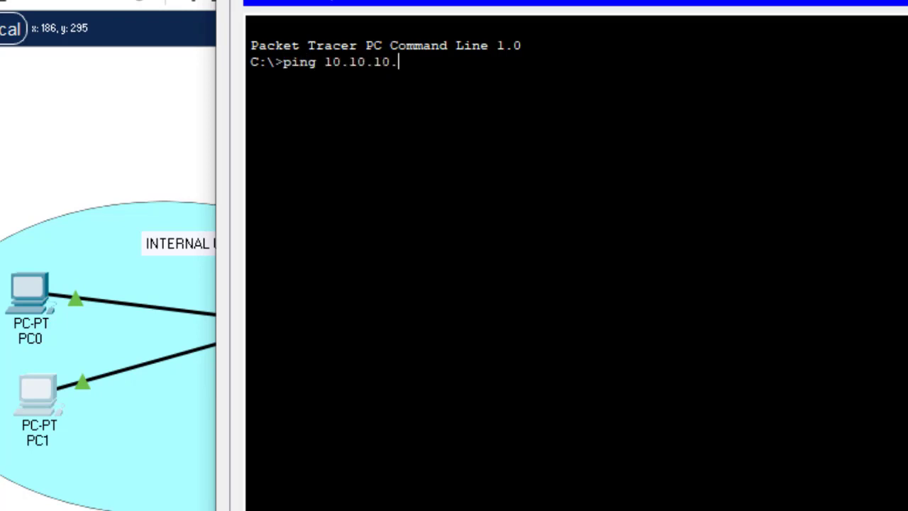
{"action": "key", "text": "Return"}
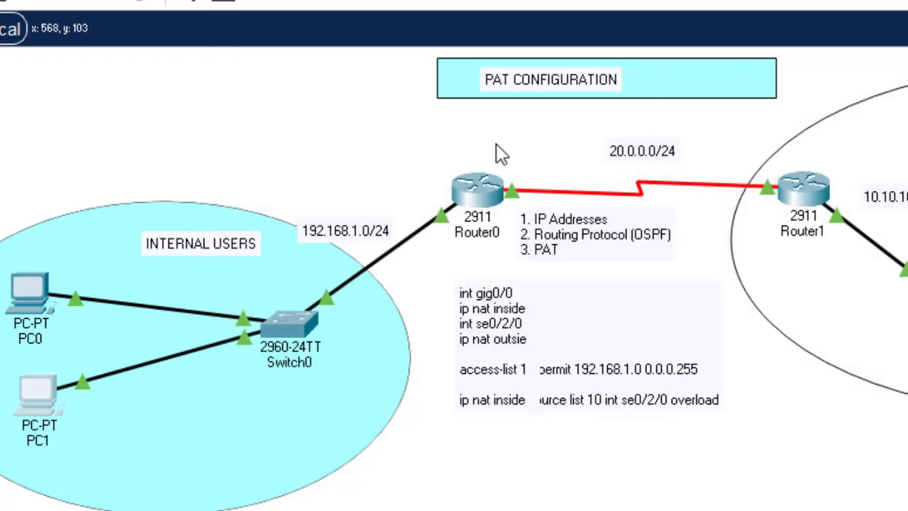
Reopen Router0's command line and exit global configuration mode to the privileged prompt.
{"action": "left_click", "coordinate": [493, 190]}
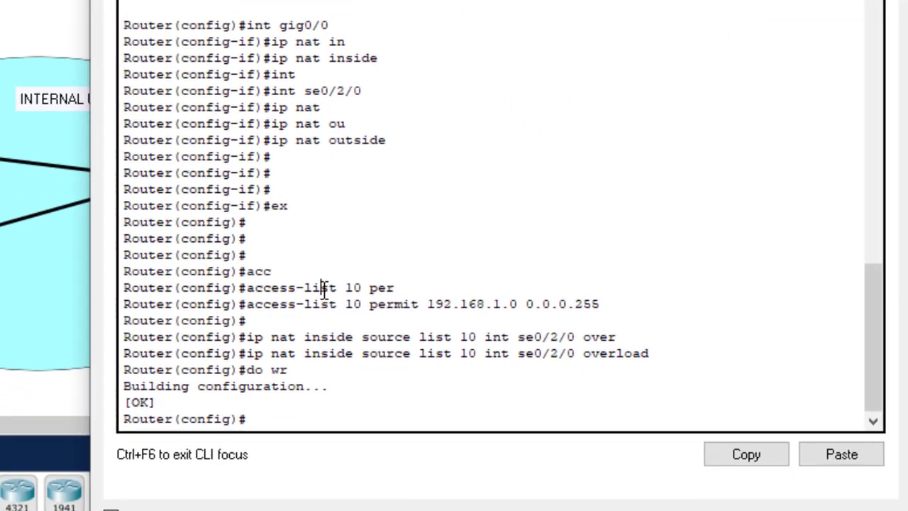
{"action": "key", "text": "Return"}
{"action": "key", "text": "Return"}
{"action": "key", "text": "Return"}
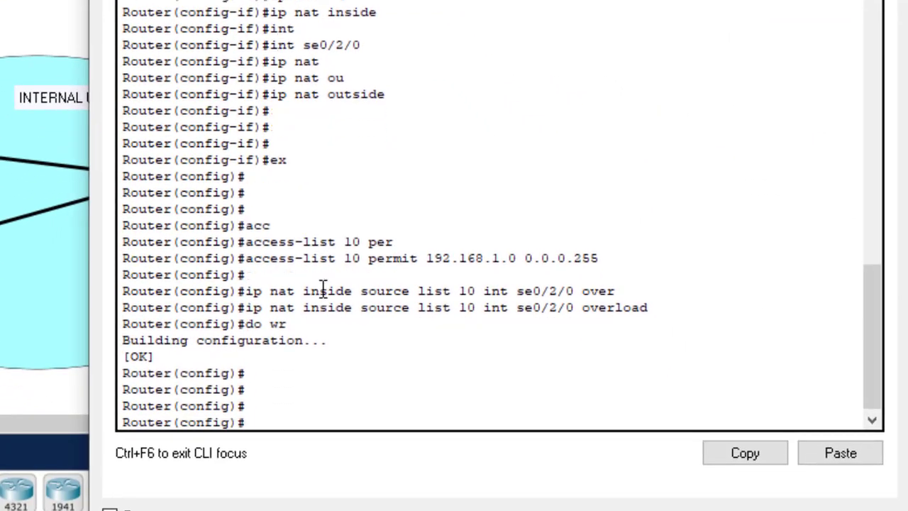
{"action": "type", "text": "ex"}
{"action": "key", "text": "Return"}
{"action": "key", "text": "Return"}
{"action": "key", "text": "Return"}
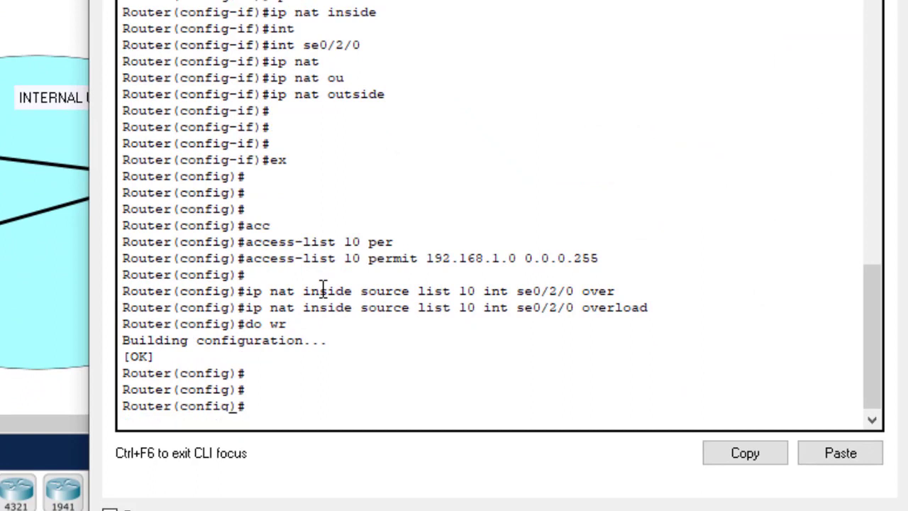
Display Router0's NAT table with "sh ip nat translations".
{"action": "type", "text": "sh ip["}
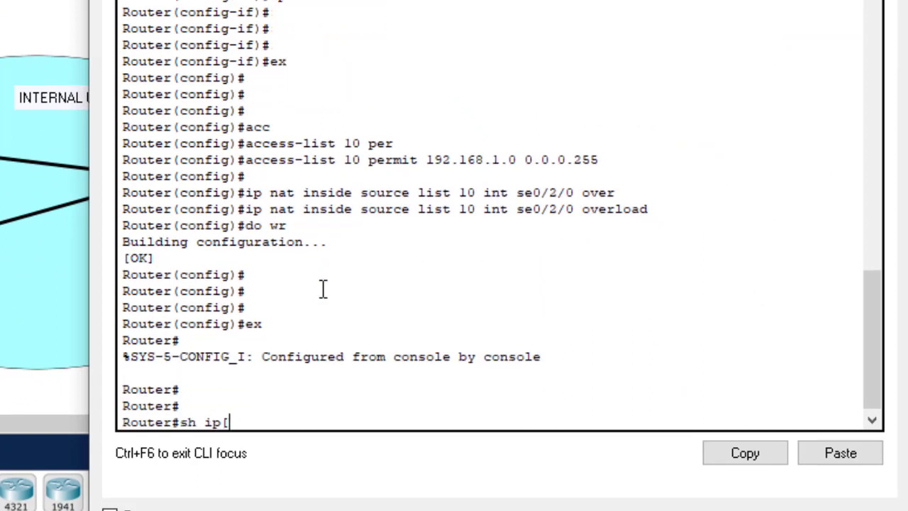
{"action": "key", "text": "BackSpace"}
{"action": "type", "text": "p nat tr"}
{"action": "key", "text": "Tab"}
{"action": "key", "text": "Return"}
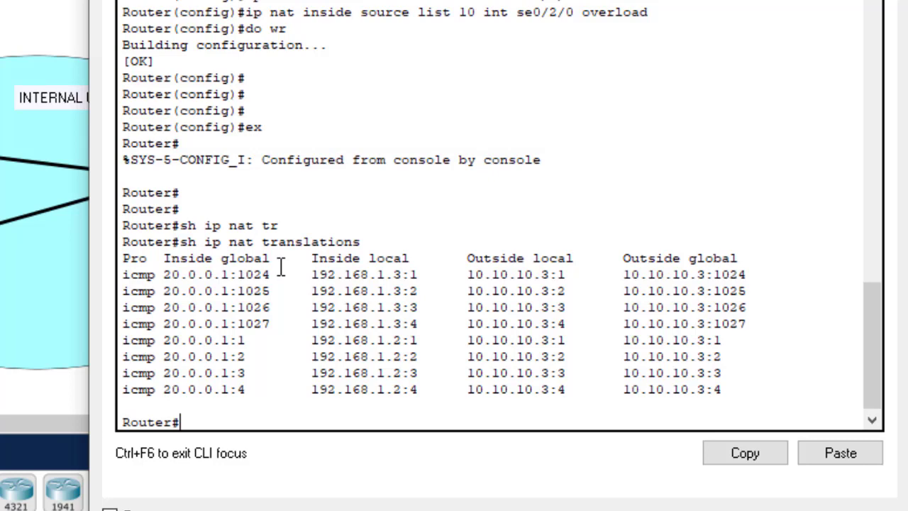
Examine the inside local and inside global addresses and port numbers in the translation table, and close Router0's window.
{"action": "left_click_drag", "start_coordinate": [744, 380], "coordinate": [710, 341]}
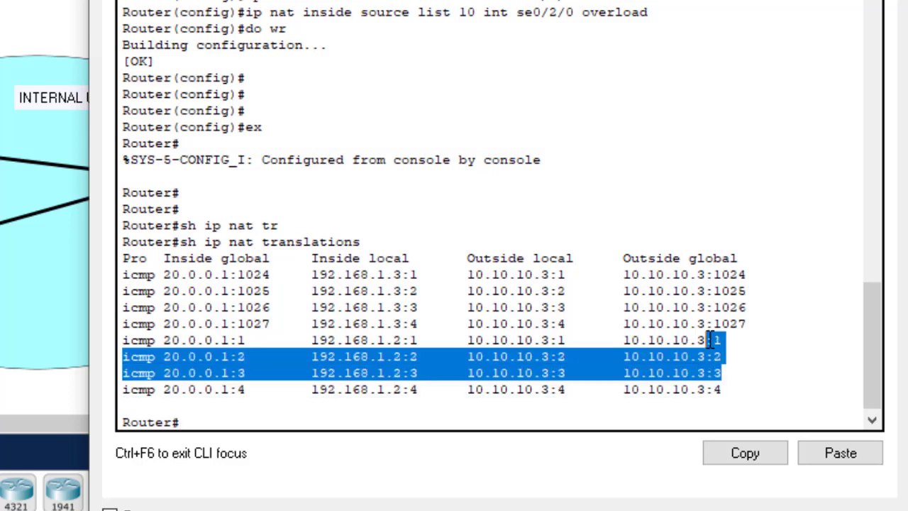
{"action": "left_click", "coordinate": [408, 282]}
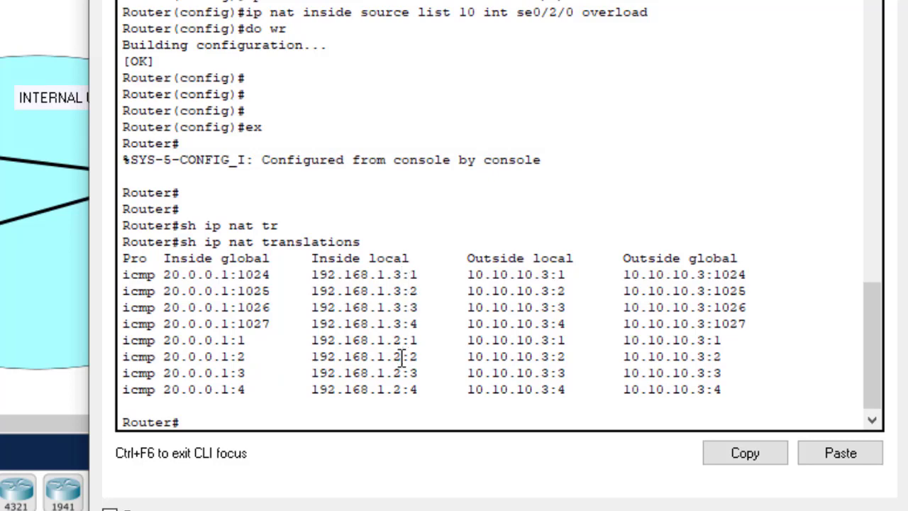
{"action": "left_click_drag", "start_coordinate": [408, 396], "coordinate": [381, 392]}
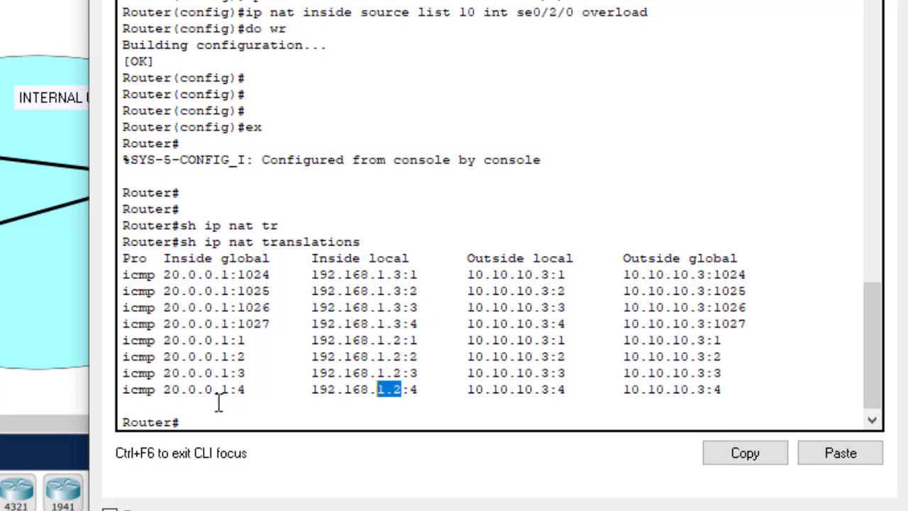
{"action": "left_click_drag", "start_coordinate": [229, 392], "coordinate": [163, 396]}
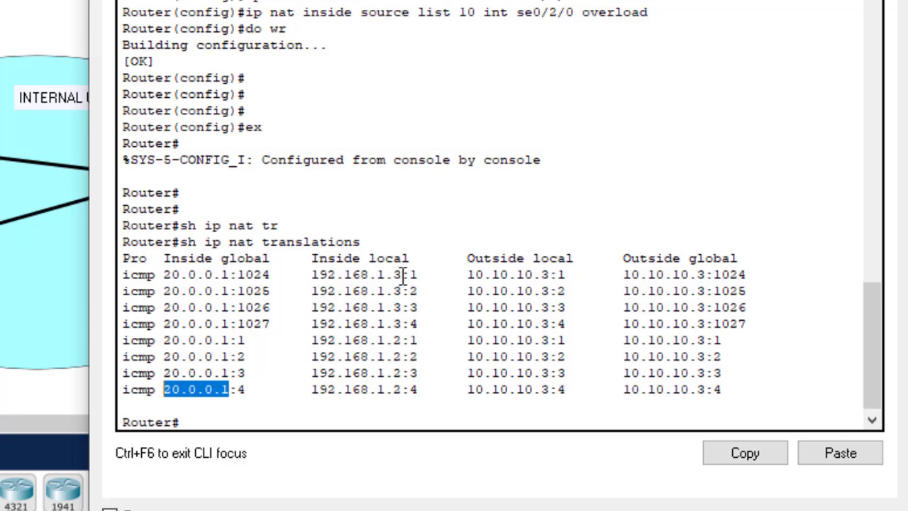
{"action": "left_click_drag", "start_coordinate": [406, 276], "coordinate": [361, 275]}
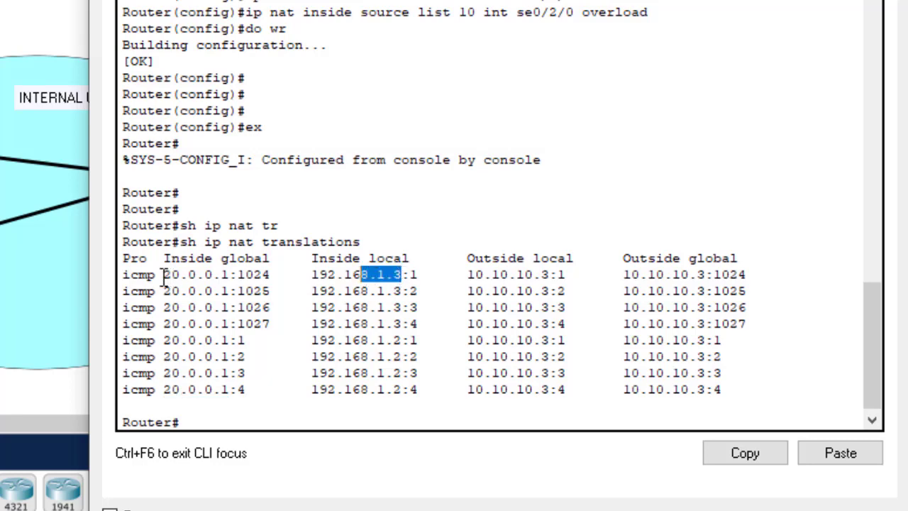
{"action": "left_click_drag", "start_coordinate": [164, 276], "coordinate": [225, 278]}
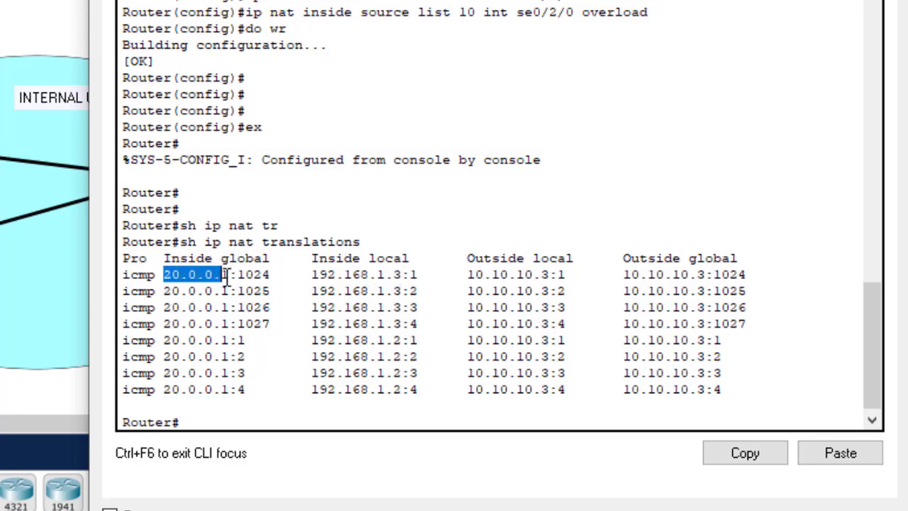
{"action": "left_click_drag", "start_coordinate": [280, 277], "coordinate": [239, 275]}
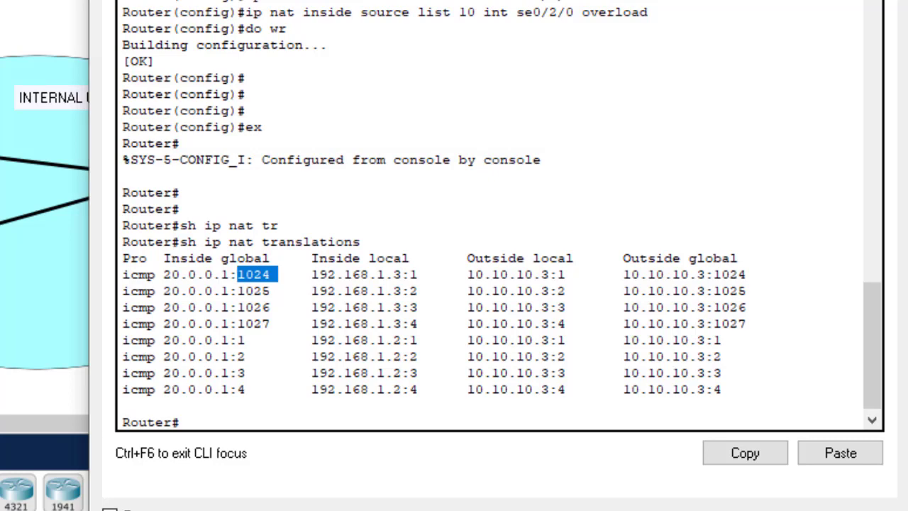
{"action": "left_click", "coordinate": [807, 55]}
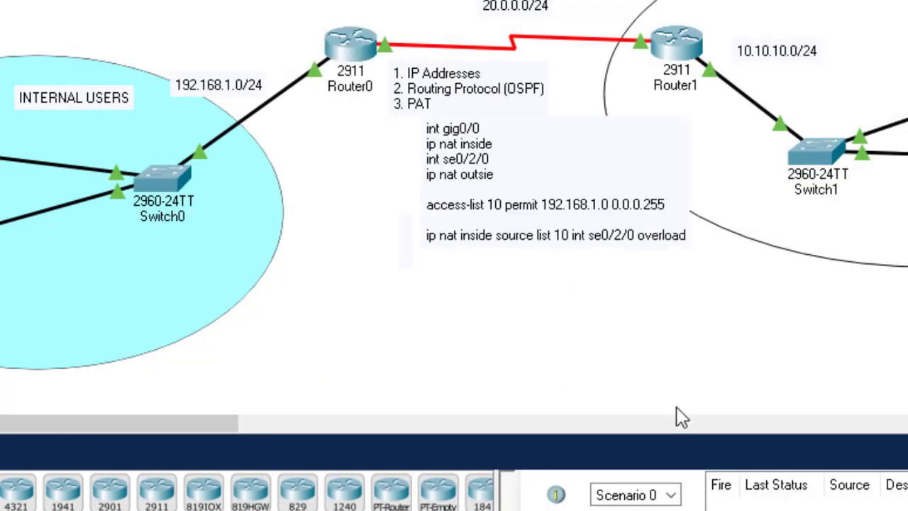